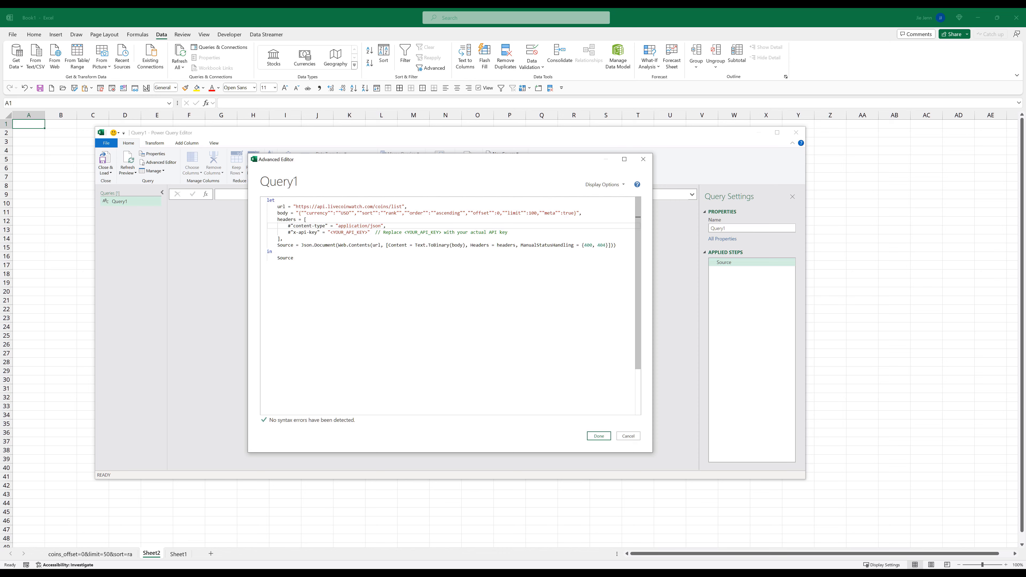
- Switch to the browser and copy the API key from the Live Coin Watch account profile
{"action": "key", "text": "alt+Tab"}
{"action": "left_click", "coordinate": [375, 55]}
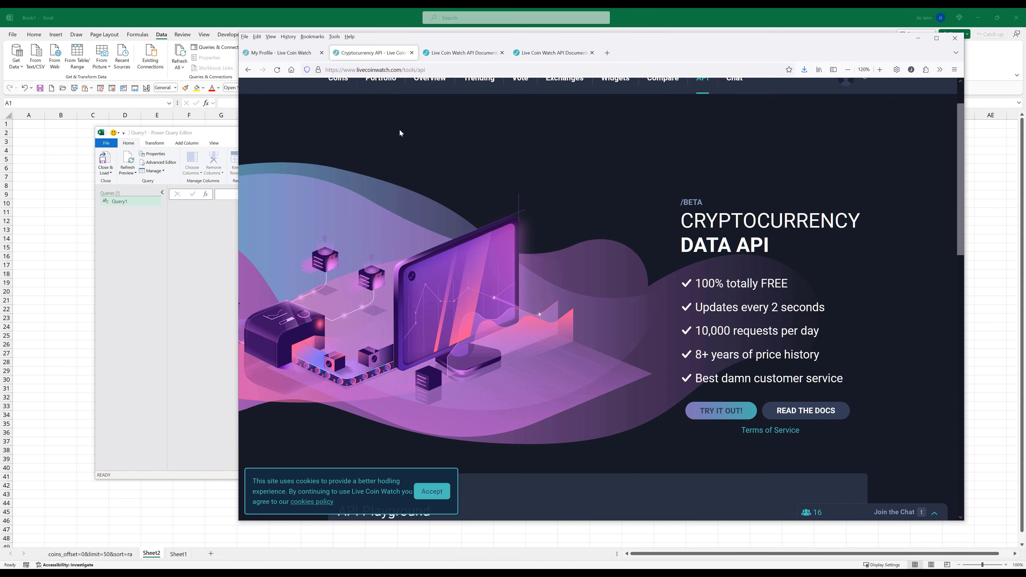
{"action": "scroll", "coordinate": [481, 202], "scroll_direction": "up", "scroll_amount": 2}
{"action": "left_click", "coordinate": [854, 130]}
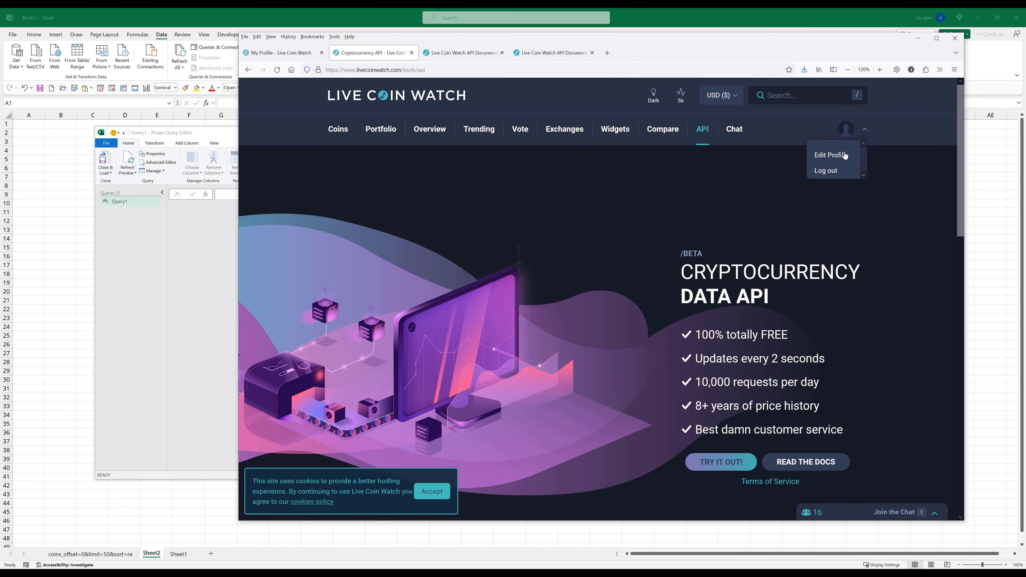
{"action": "left_click", "coordinate": [837, 164]}
{"action": "scroll", "coordinate": [602, 359], "scroll_direction": "down", "scroll_amount": 10}
{"action": "scroll", "coordinate": [608, 365], "scroll_direction": "up", "scroll_amount": 5}
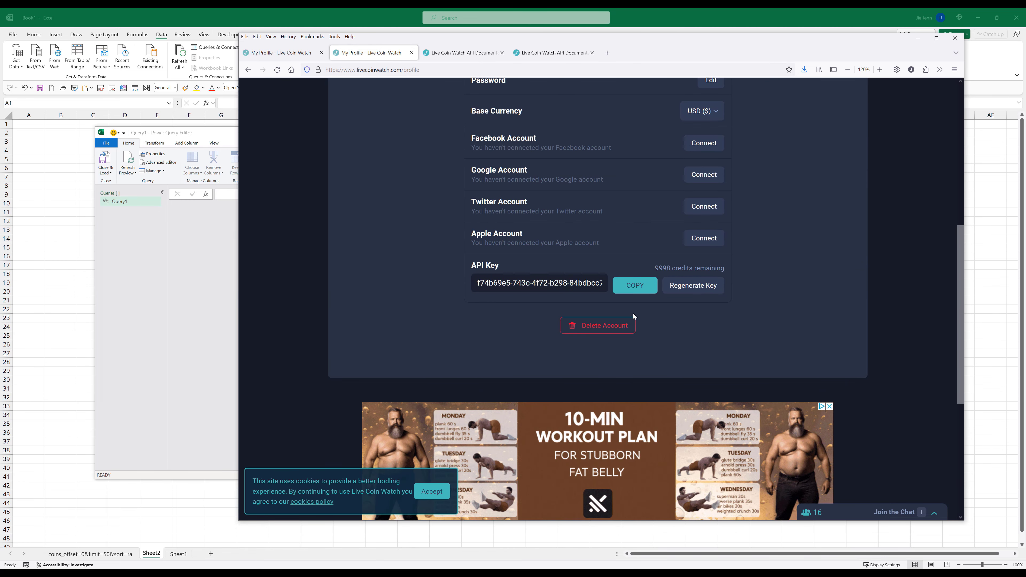
{"action": "left_click", "coordinate": [635, 286]}
- Return to the Advanced Editor in Excel, replace the <YOUR_API_KEY> placeholder with the copied API key, and apply the query code
{"action": "key", "text": "alt+Tab"}
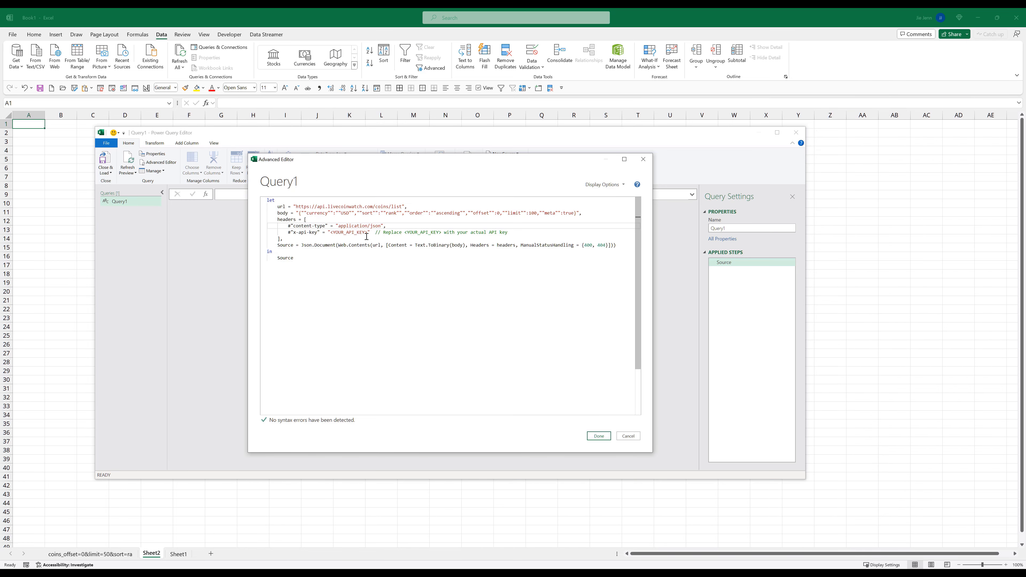
{"action": "left_click", "coordinate": [365, 233]}
{"action": "left_click_drag", "start_coordinate": [368, 234], "coordinate": [329, 234]}
{"action": "key", "text": "ctrl+v"}
{"action": "left_click", "coordinate": [393, 256]}
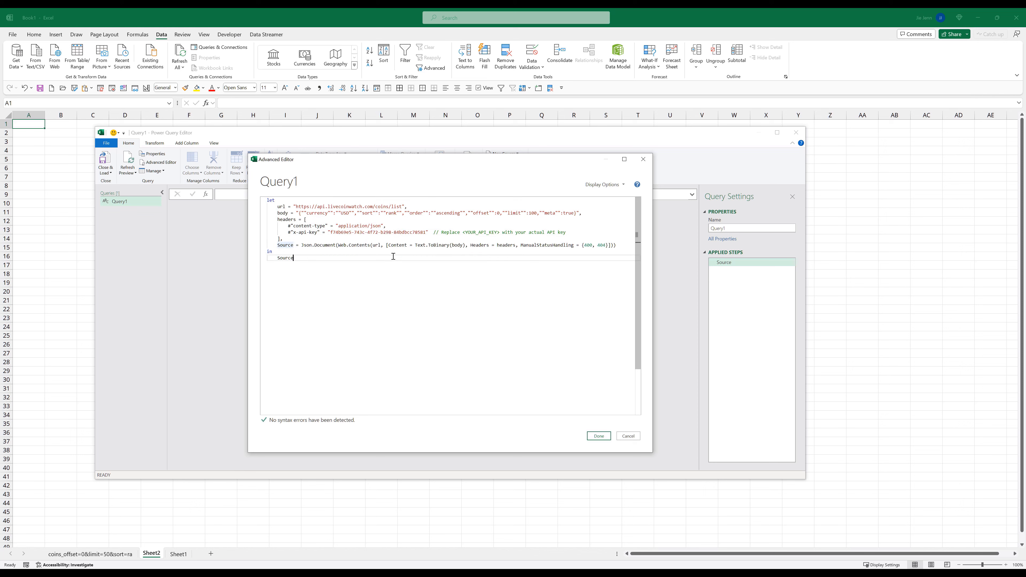
{"action": "left_click", "coordinate": [600, 436]}
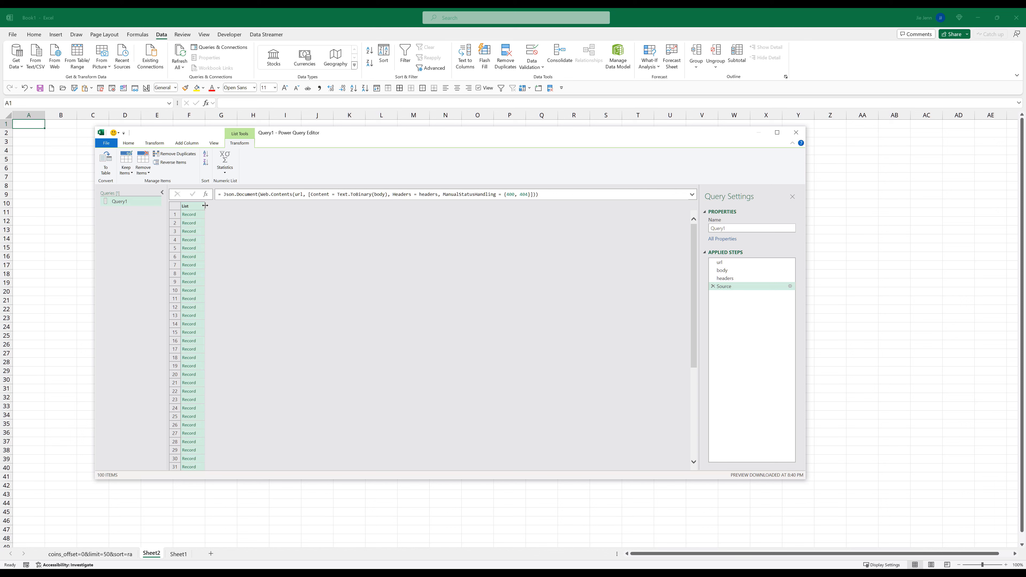
- Convert the list of records into a table with delimiter None and extra columns shown as errors
{"action": "left_click_drag", "start_coordinate": [205, 205], "coordinate": [237, 206]}
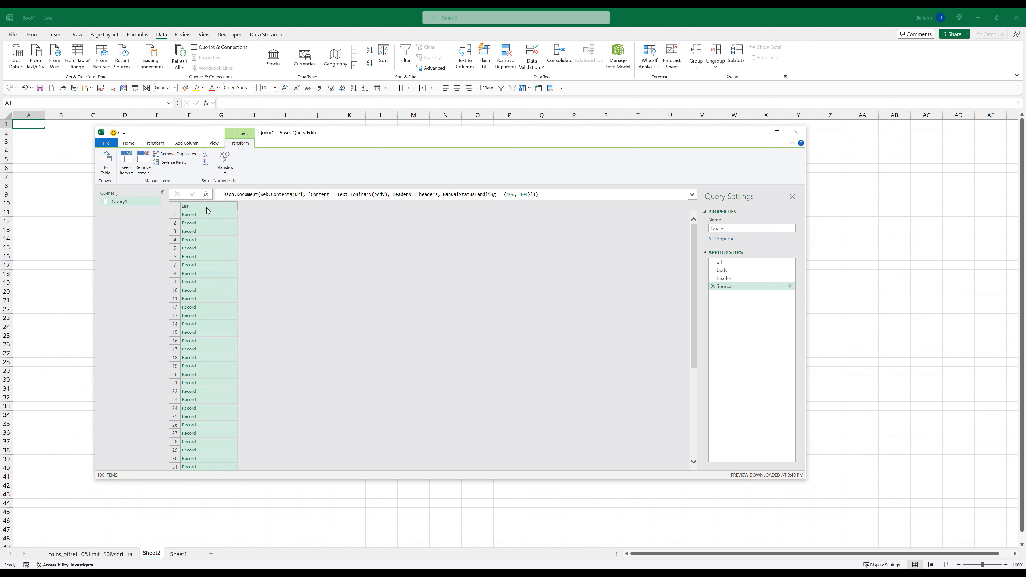
{"action": "left_click", "coordinate": [109, 163]}
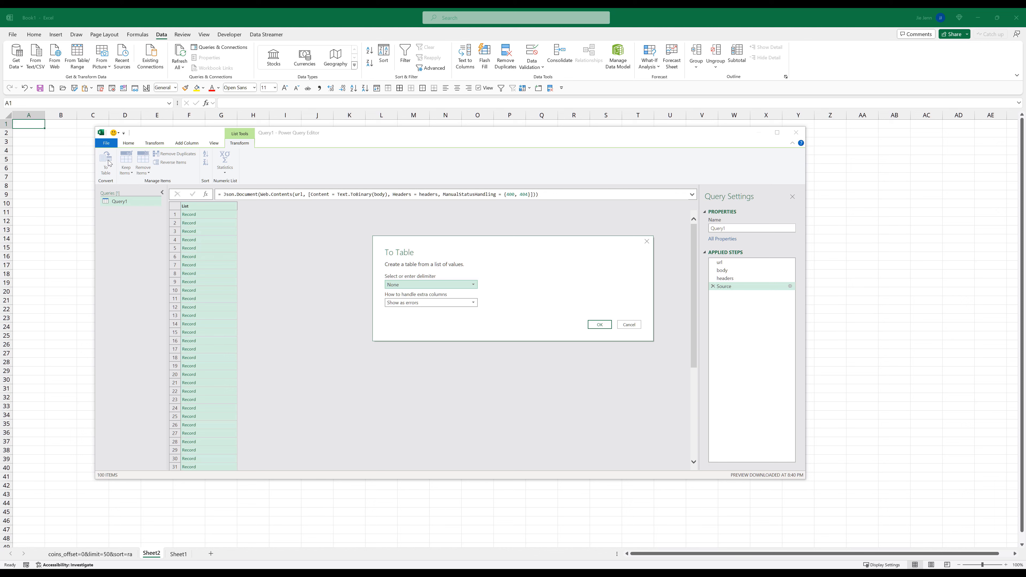
{"action": "left_click", "coordinate": [422, 285]}
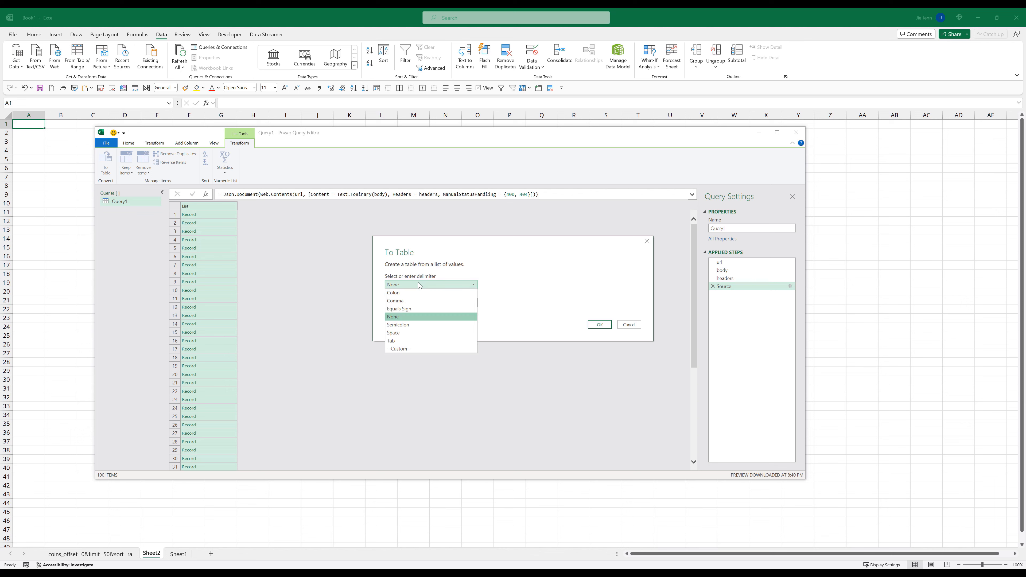
{"action": "left_click", "coordinate": [413, 317]}
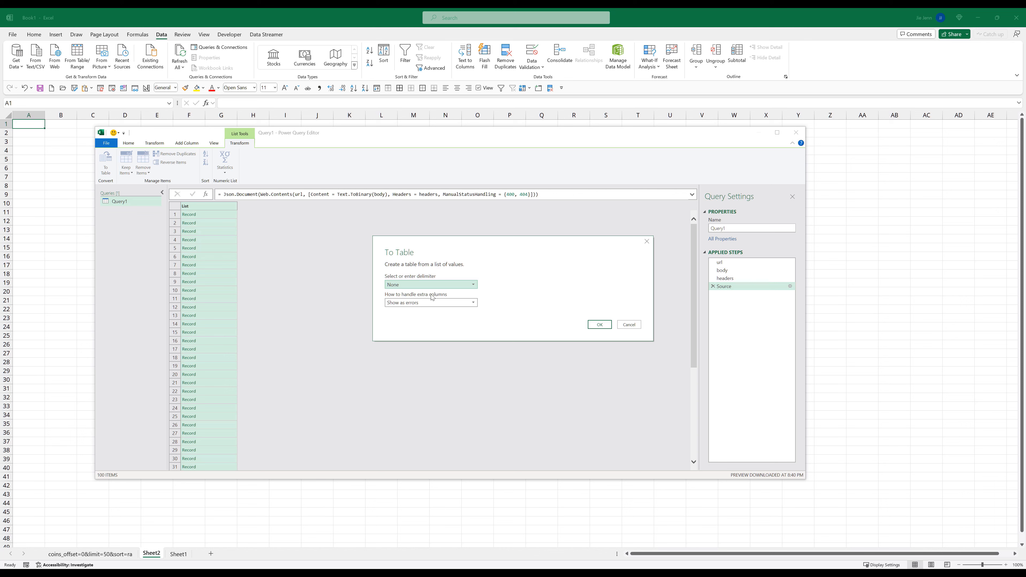
{"action": "left_click", "coordinate": [600, 326]}
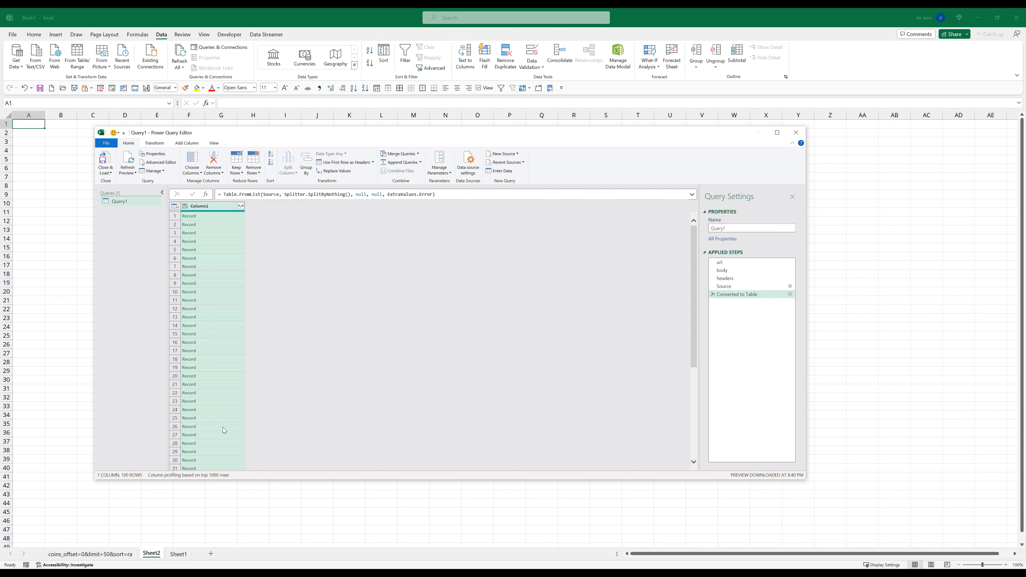
- Expand the Column1 records into all their fields, keeping the original column name as prefix
{"action": "left_click", "coordinate": [241, 207]}
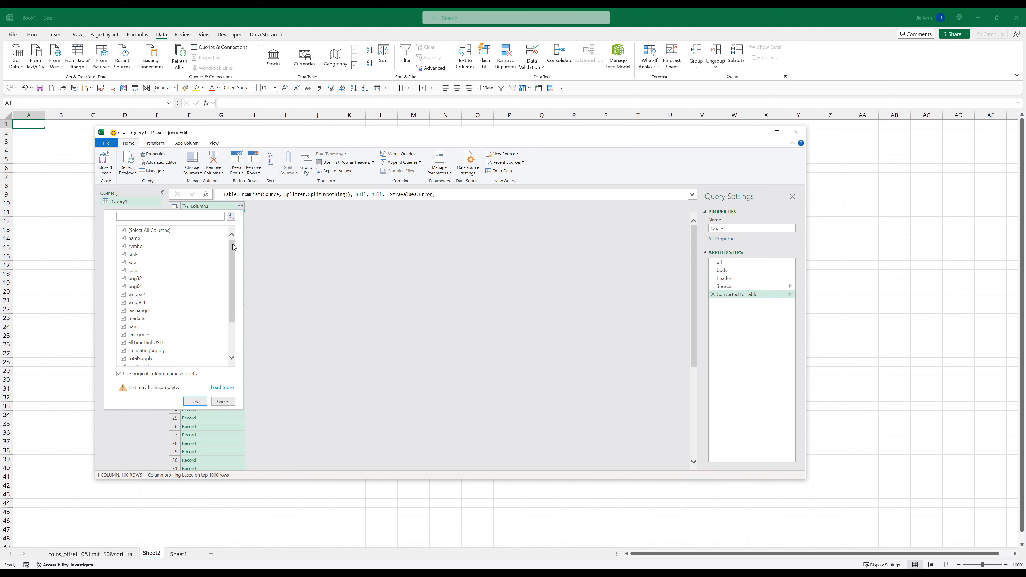
{"action": "scroll", "coordinate": [231, 285], "scroll_direction": "down", "scroll_amount": 1}
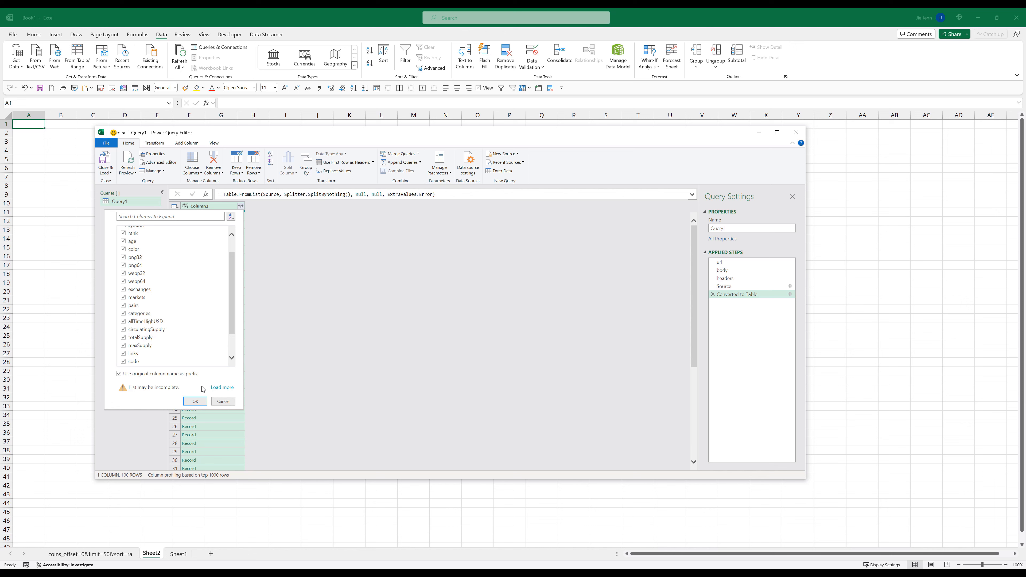
{"action": "scroll", "coordinate": [200, 353], "scroll_direction": "up", "scroll_amount": 3}
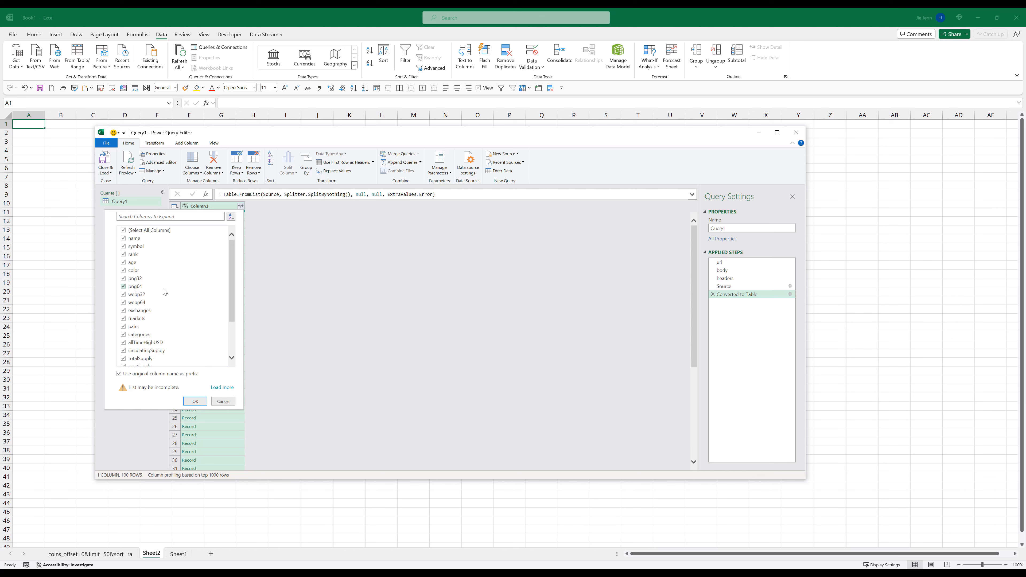
{"action": "left_click", "coordinate": [195, 401]}
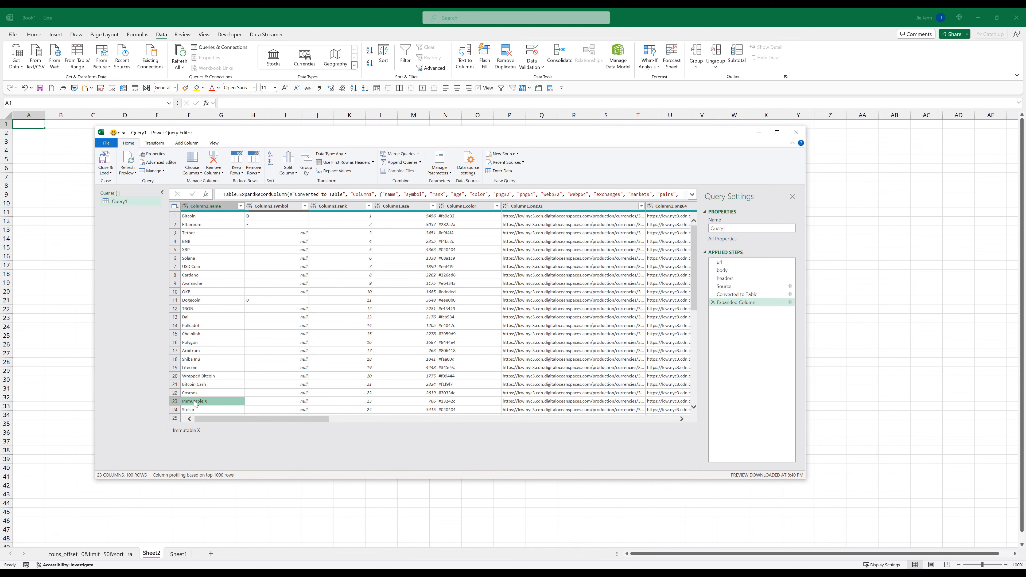
- Preview the first record in Column1.links and expand that column into all its fields with the original name as prefix
{"action": "scroll", "coordinate": [282, 318], "scroll_direction": "down", "scroll_amount": 9}
{"action": "scroll", "coordinate": [282, 320], "scroll_direction": "up", "scroll_amount": 9}
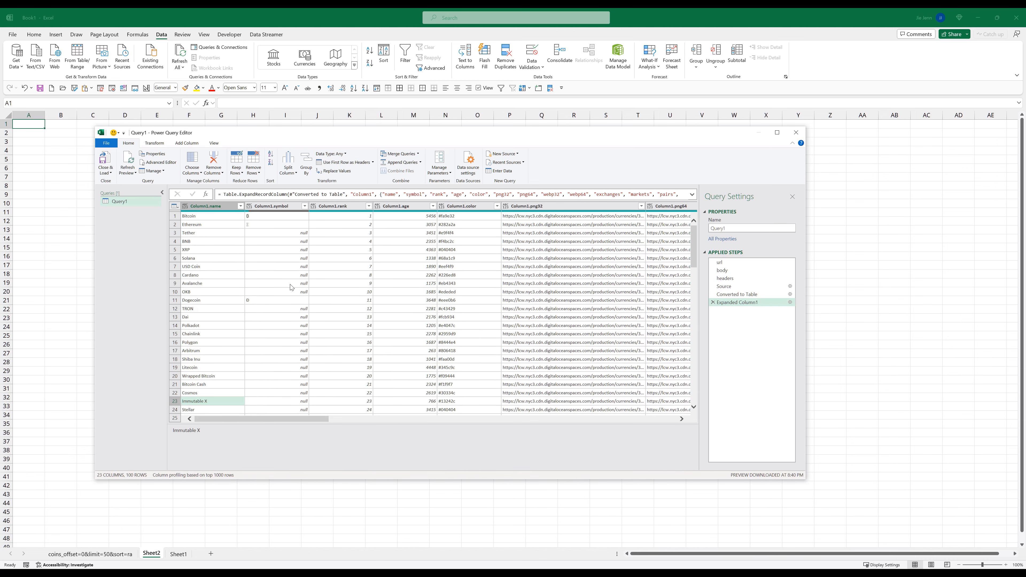
{"action": "scroll", "coordinate": [276, 422], "scroll_direction": "right", "scroll_amount": 3}
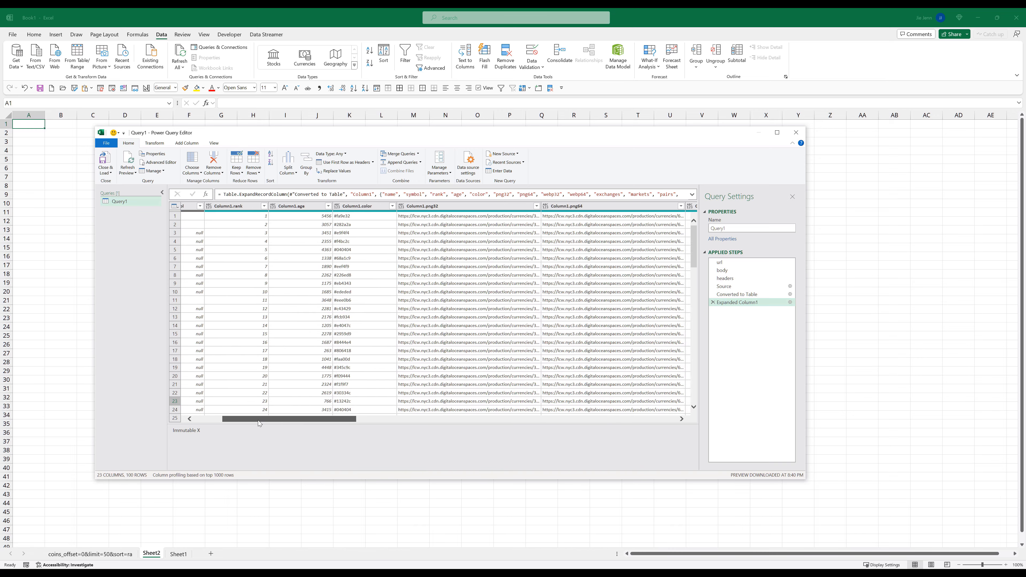
{"action": "left_click_drag", "start_coordinate": [258, 421], "coordinate": [588, 424]}
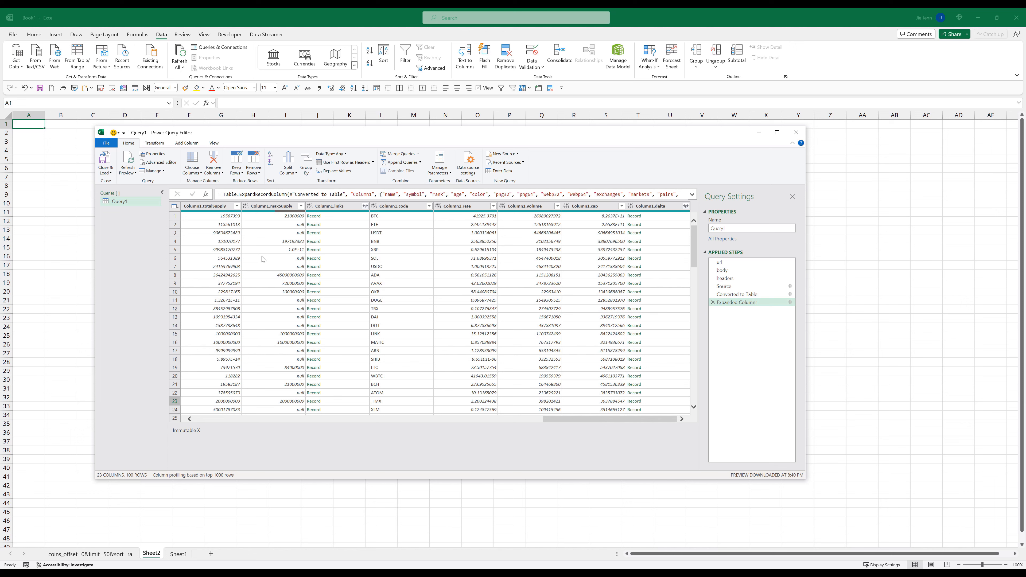
{"action": "left_click", "coordinate": [342, 219]}
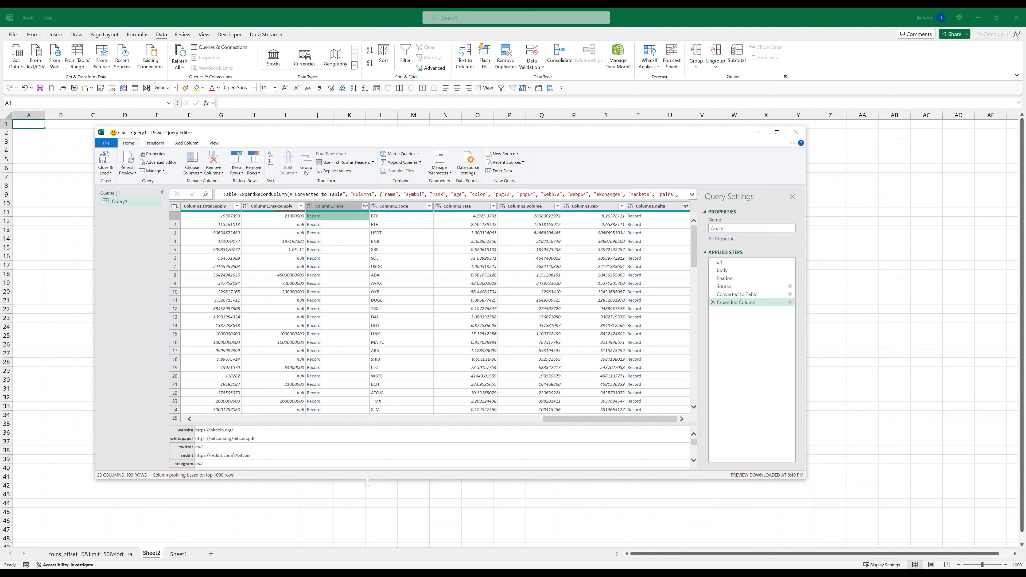
{"action": "left_click_drag", "start_coordinate": [365, 480], "coordinate": [364, 510]}
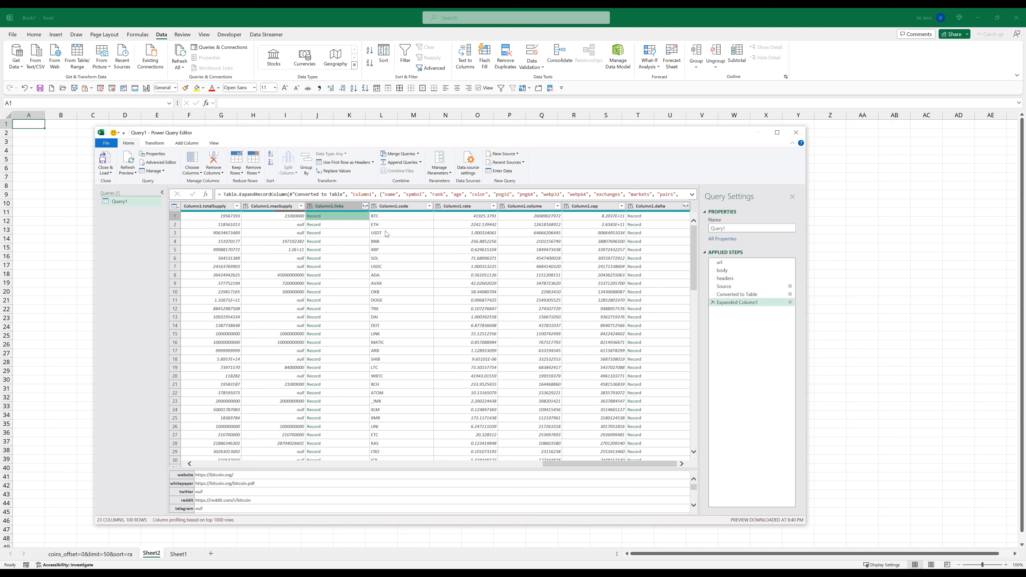
{"action": "left_click", "coordinate": [365, 207]}
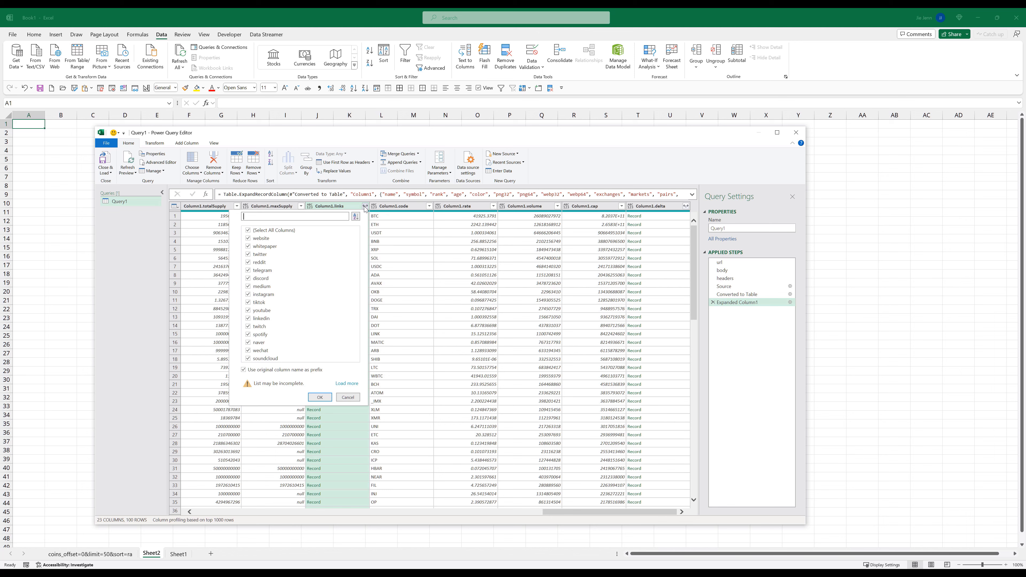
{"action": "left_click", "coordinate": [320, 398]}
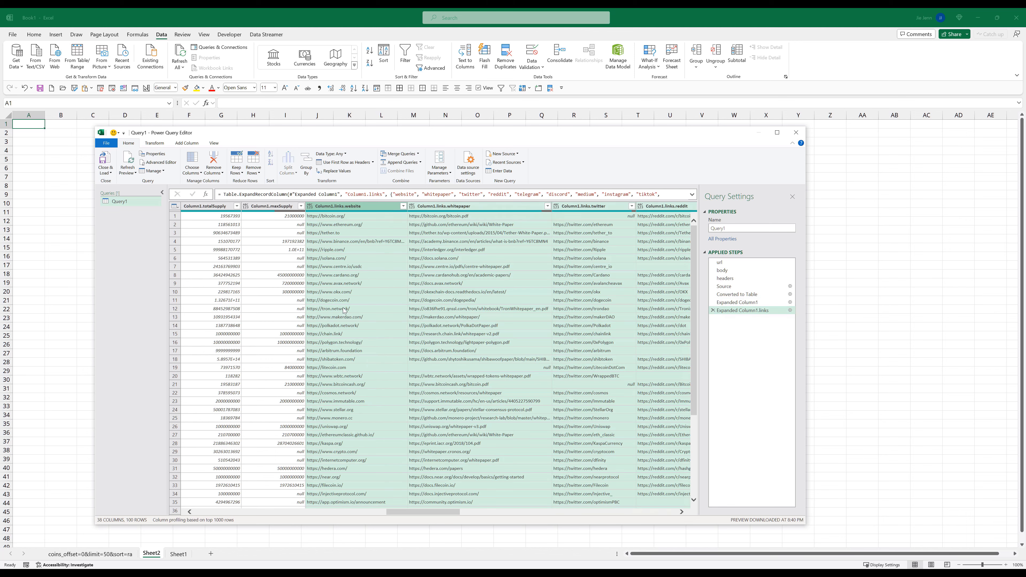
- Check the expanded link columns and load the query results into a new worksheet
{"action": "left_click", "coordinate": [344, 309]}
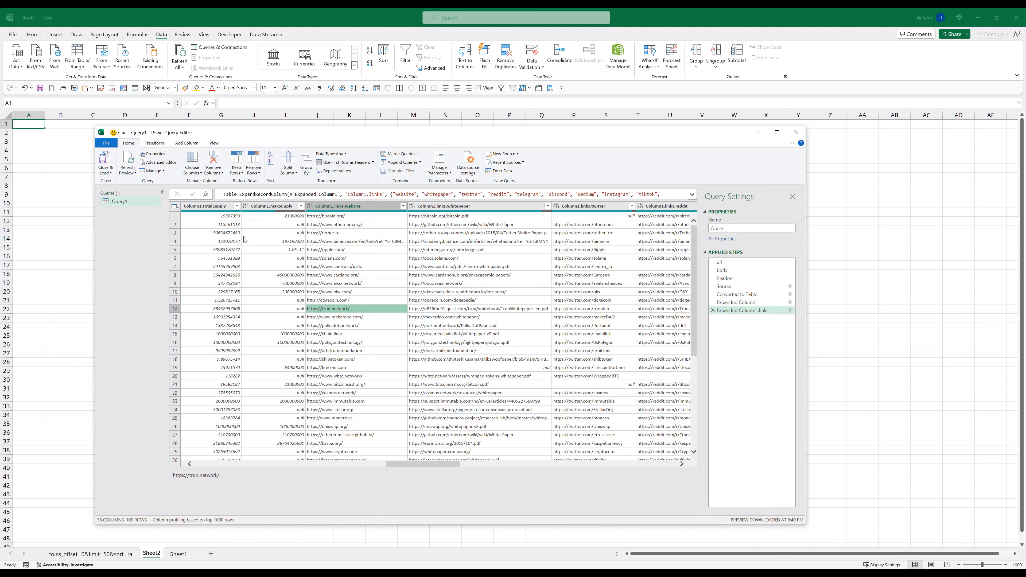
{"action": "left_click_drag", "start_coordinate": [406, 465], "coordinate": [545, 472]}
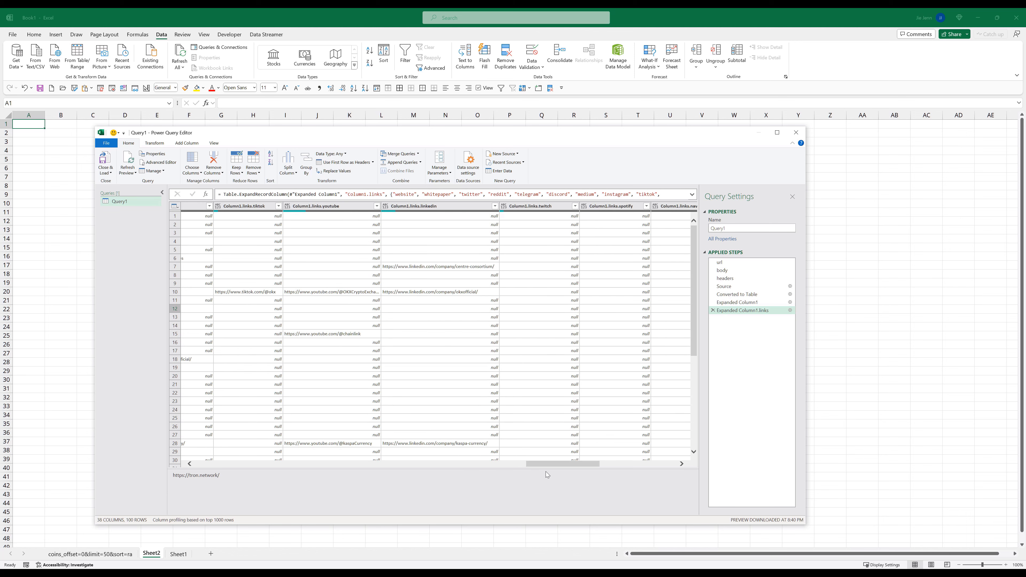
{"action": "left_click", "coordinate": [104, 159]}
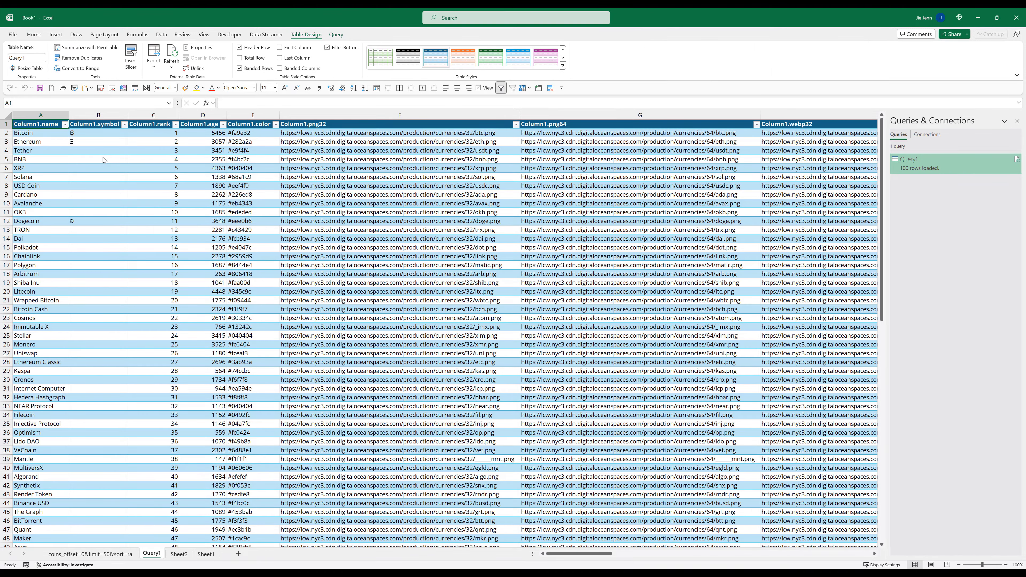
- Look through the loaded coin table's columns, from the image links across to the rate, volume, cap and delta fields
{"action": "left_click_drag", "start_coordinate": [560, 554], "coordinate": [621, 556]}
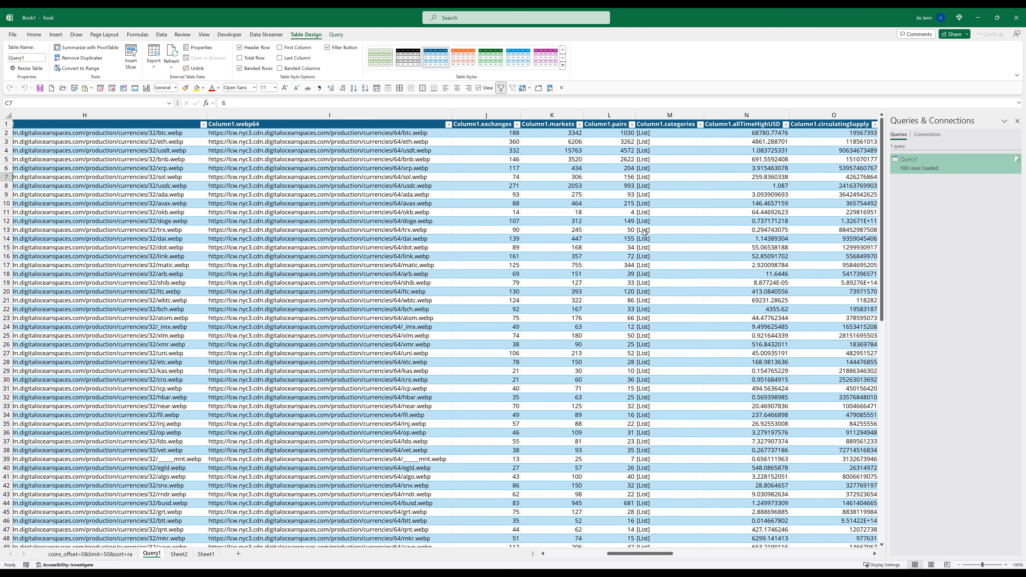
{"action": "scroll", "coordinate": [644, 233], "scroll_direction": "right", "scroll_amount": 1}
{"action": "left_click", "coordinate": [645, 132]}
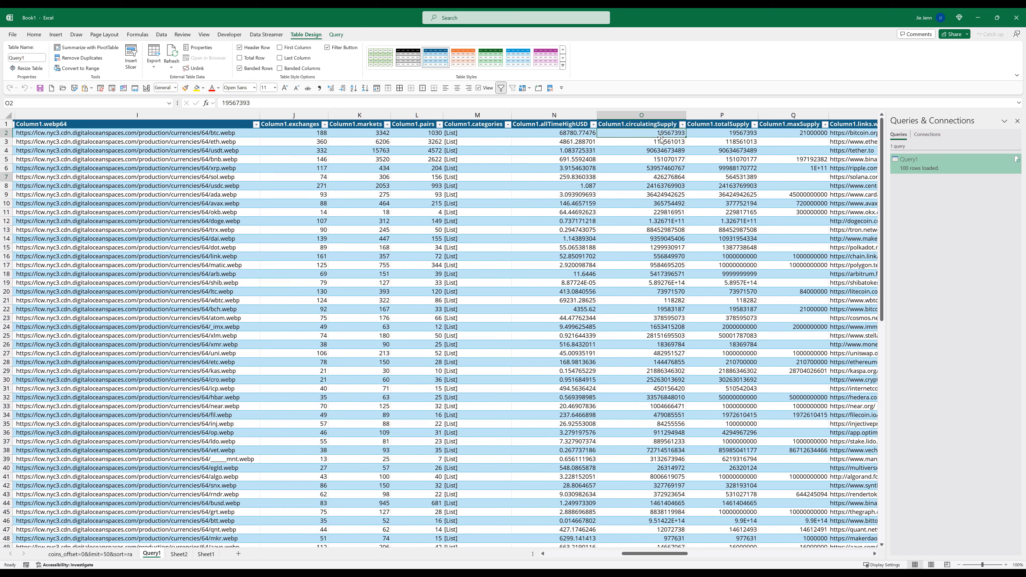
{"action": "scroll", "coordinate": [645, 139], "scroll_direction": "right", "scroll_amount": 3}
{"action": "scroll", "coordinate": [646, 139], "scroll_direction": "right", "scroll_amount": 2}
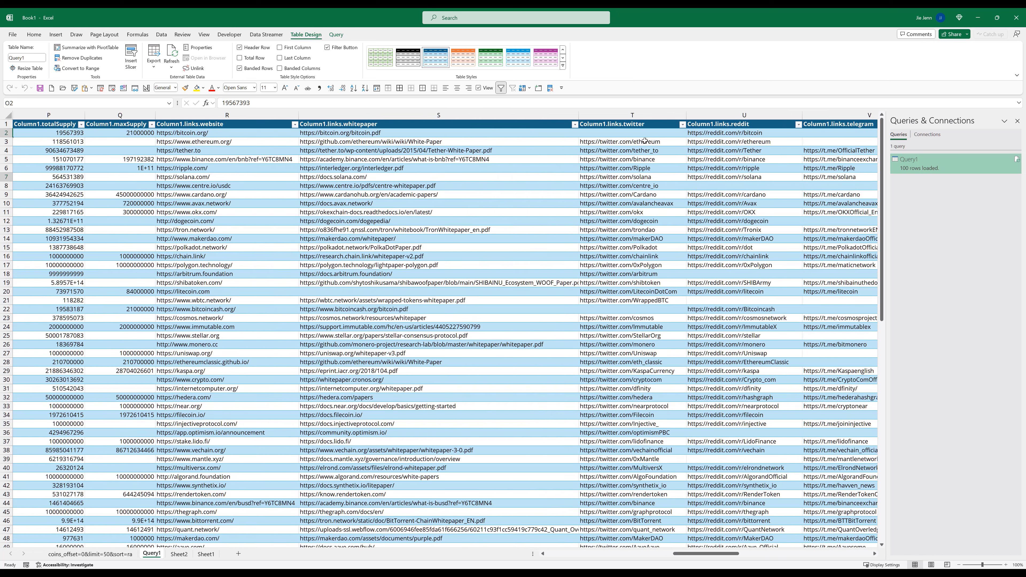
{"action": "left_click_drag", "start_coordinate": [719, 556], "coordinate": [847, 560]}
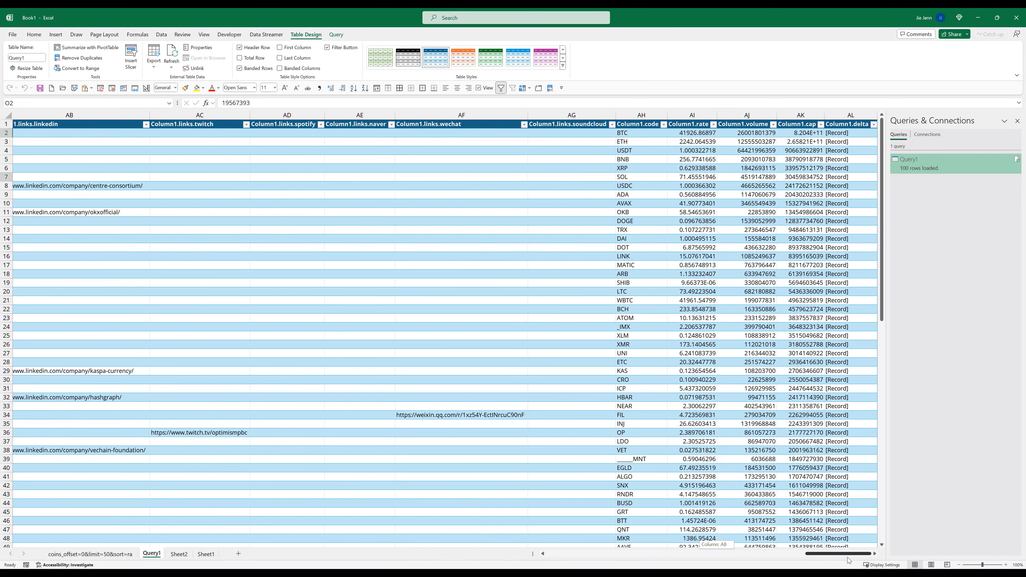
{"action": "left_click_drag", "start_coordinate": [848, 560], "coordinate": [646, 554]}
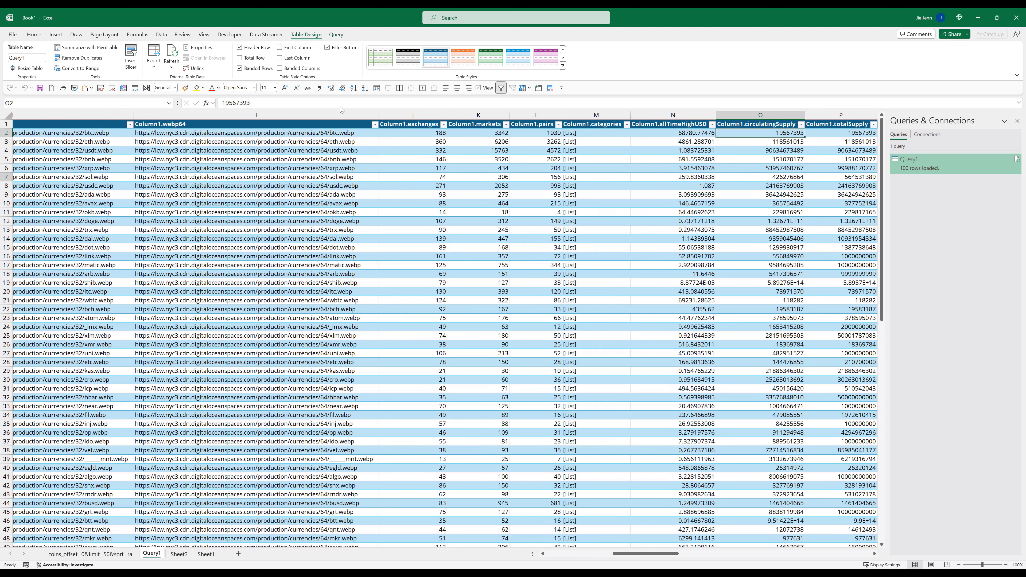
- Refresh all the workbook's data connections and also refresh Query1 on its own
{"action": "left_click", "coordinate": [160, 36]}
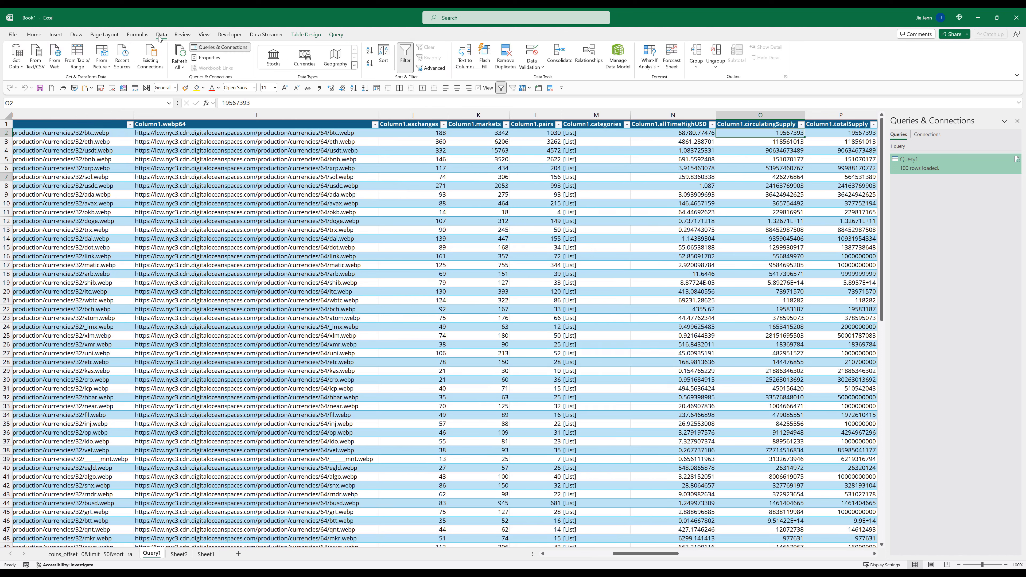
{"action": "left_click", "coordinate": [179, 56]}
{"action": "left_click", "coordinate": [924, 167]}
{"action": "right_click", "coordinate": [925, 169]}
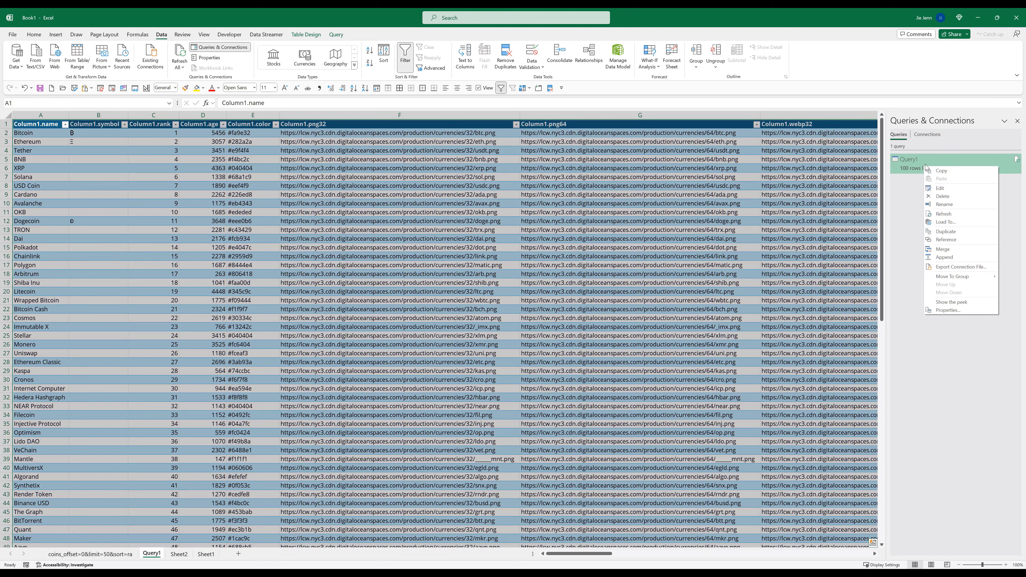
{"action": "left_click", "coordinate": [952, 219]}
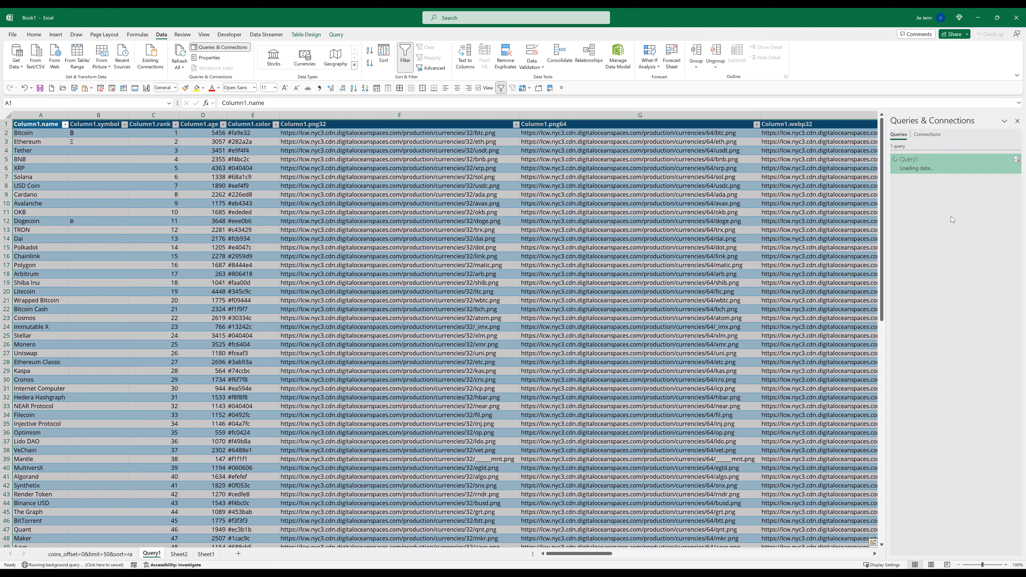
{"action": "left_click", "coordinate": [232, 346]}
- Create a new blank Power Query from Sheet2 and open its code in the Advanced Editor
{"action": "left_click", "coordinate": [179, 554]}
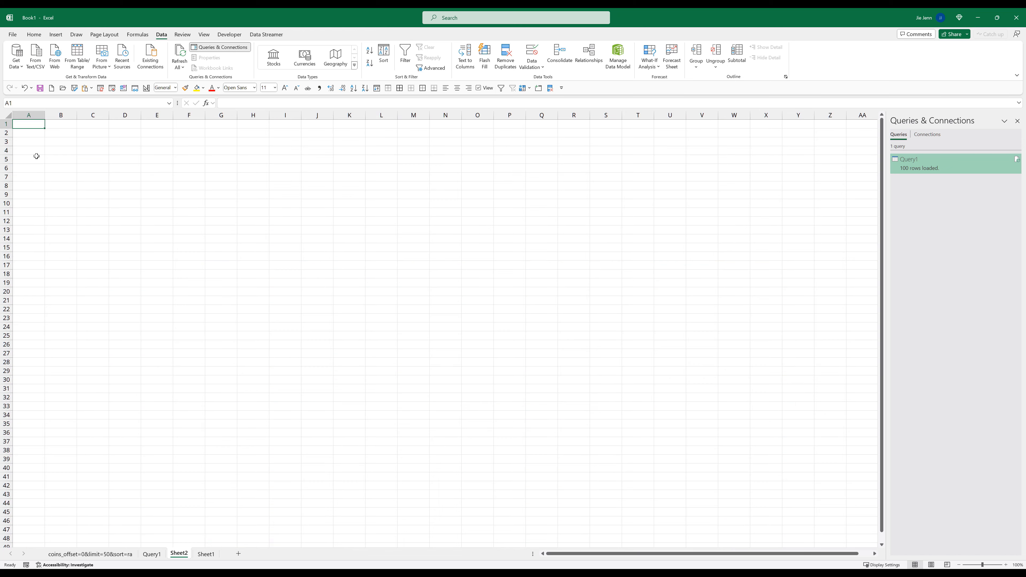
{"action": "left_click", "coordinate": [19, 69]}
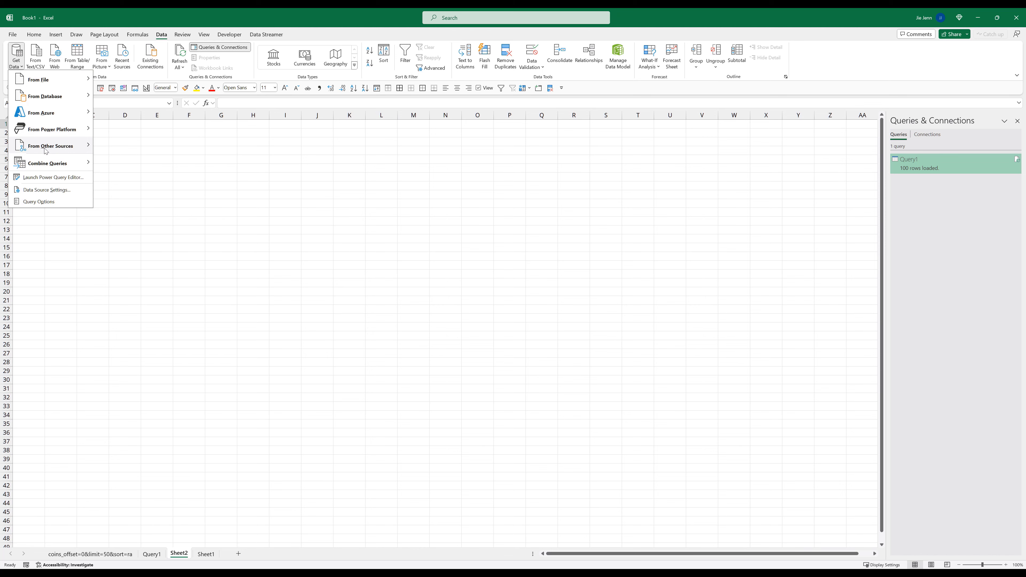
{"action": "mouse_move", "coordinate": [45, 152]}
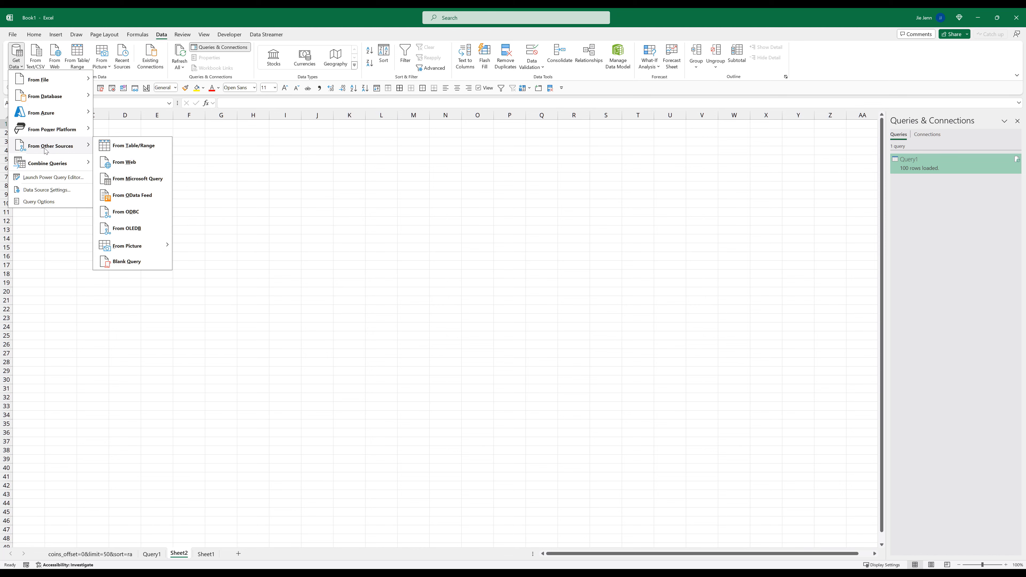
{"action": "left_click", "coordinate": [143, 264]}
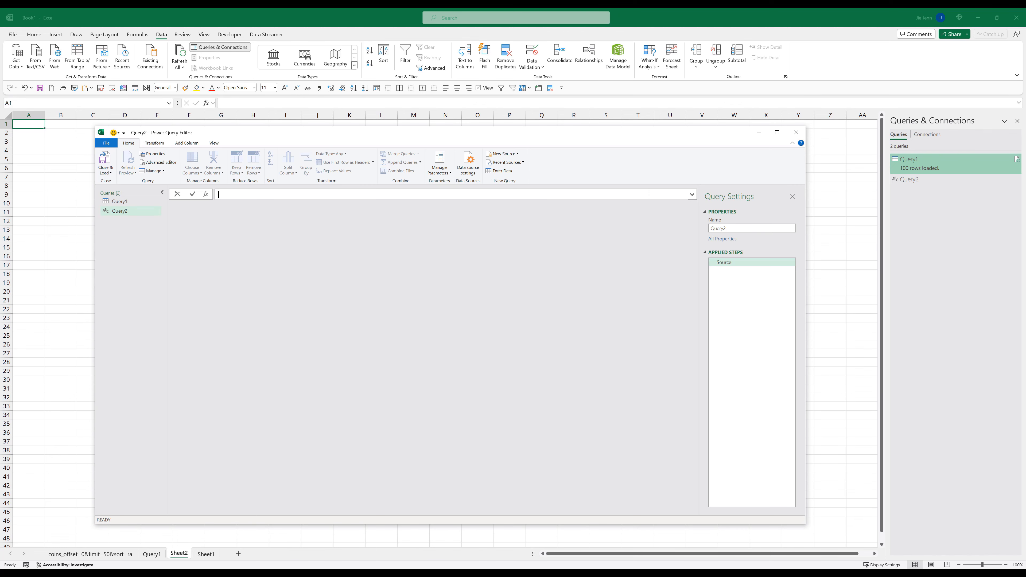
{"action": "left_click", "coordinate": [157, 163]}
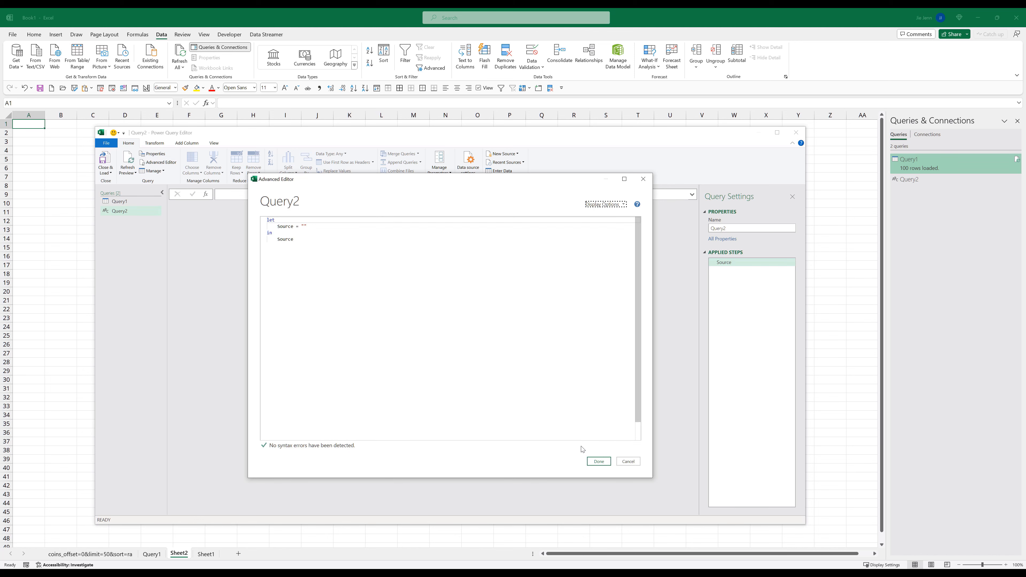
- Switch to the browser and open the /coins/single section of the Live Coin Watch API documentation
{"action": "key", "text": "alt+Tab"}
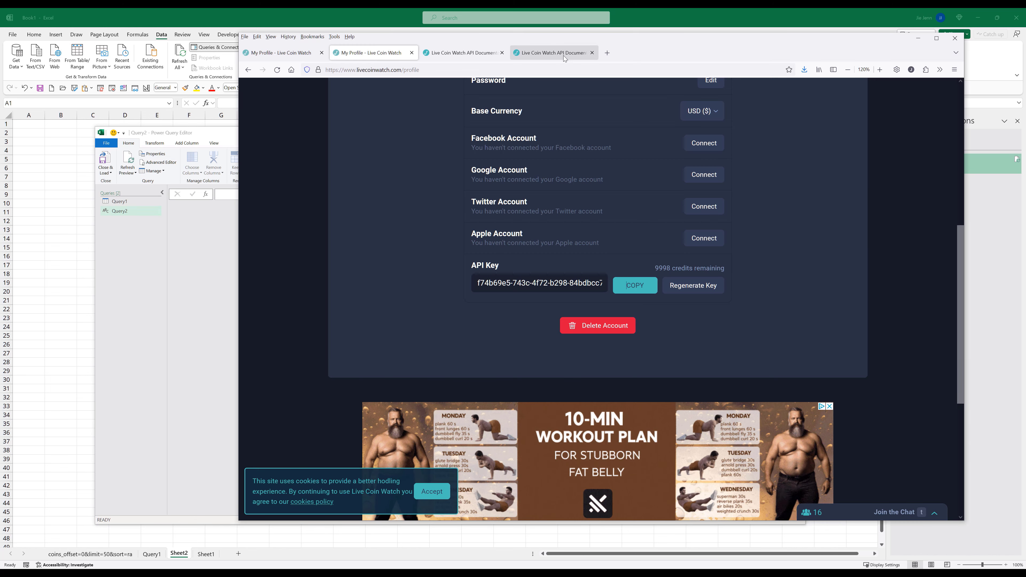
{"action": "left_click", "coordinate": [551, 53]}
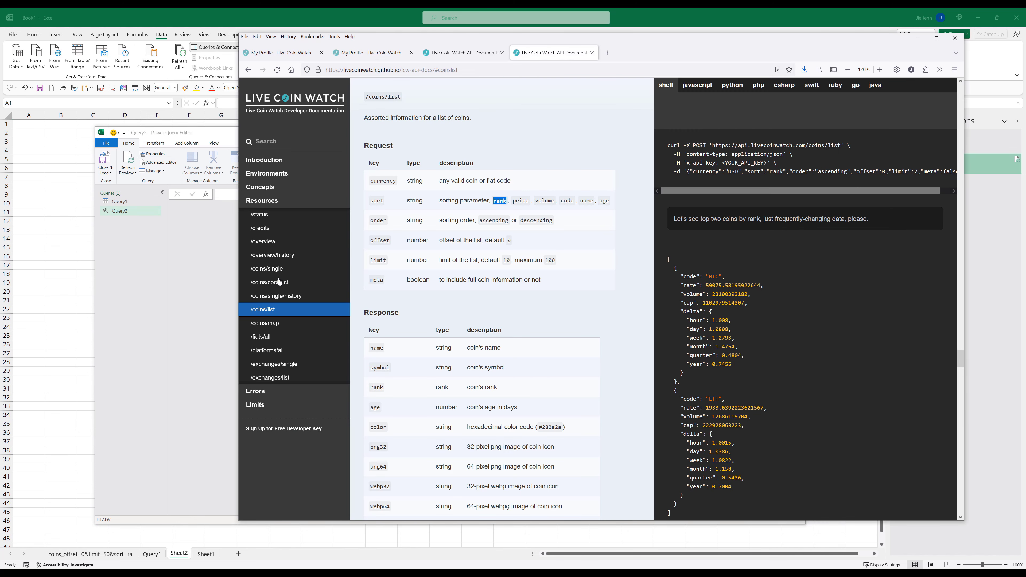
{"action": "left_click", "coordinate": [297, 274]}
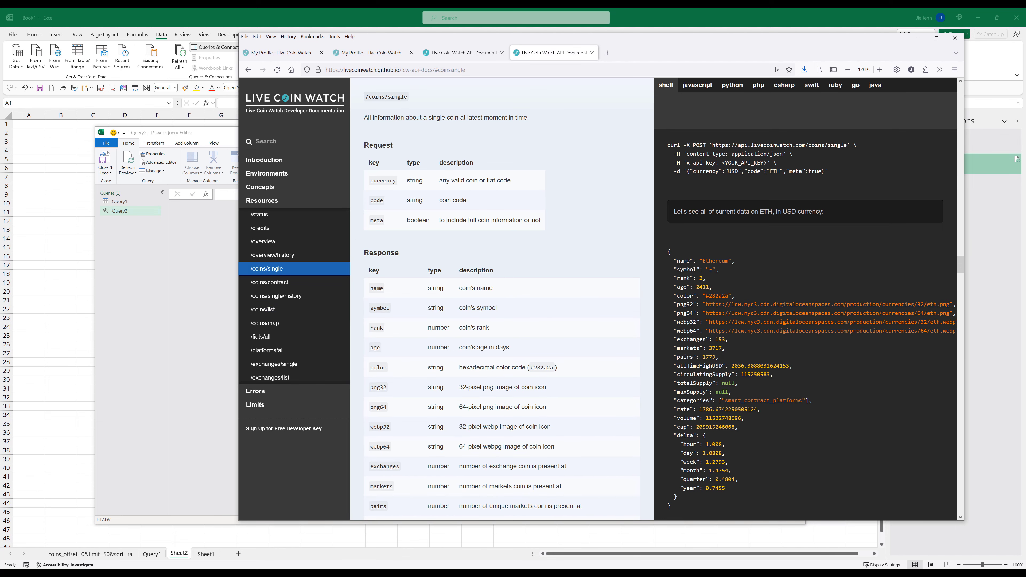
- Replace Query2's entire default code with the copied coins/list request template containing url, body, headers and Source
{"action": "left_click", "coordinate": [171, 258]}
{"action": "left_click_drag", "start_coordinate": [361, 249], "coordinate": [265, 220]}
{"action": "key", "text": "ctrl+v"}
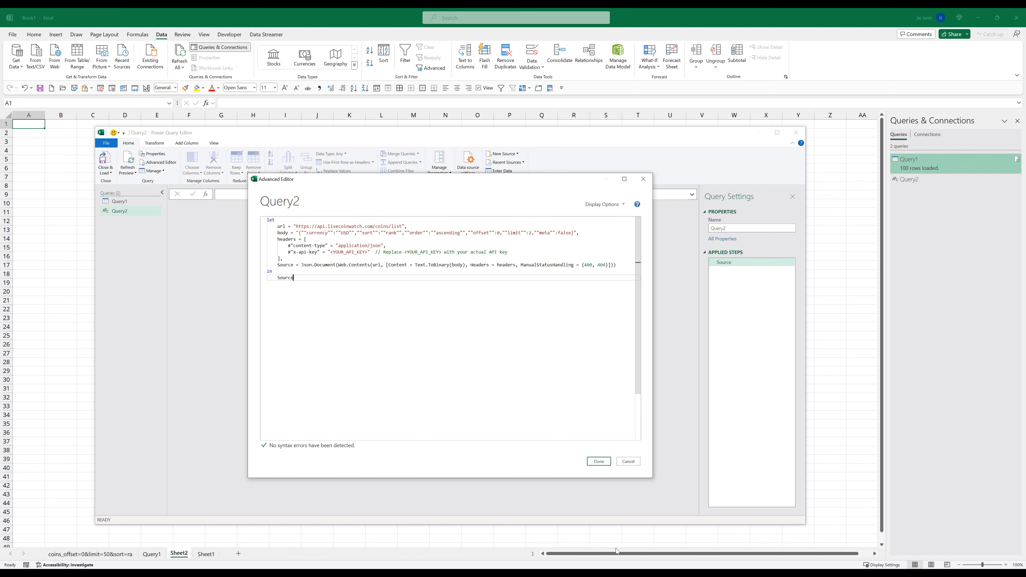
{"action": "left_click", "coordinate": [622, 573]}
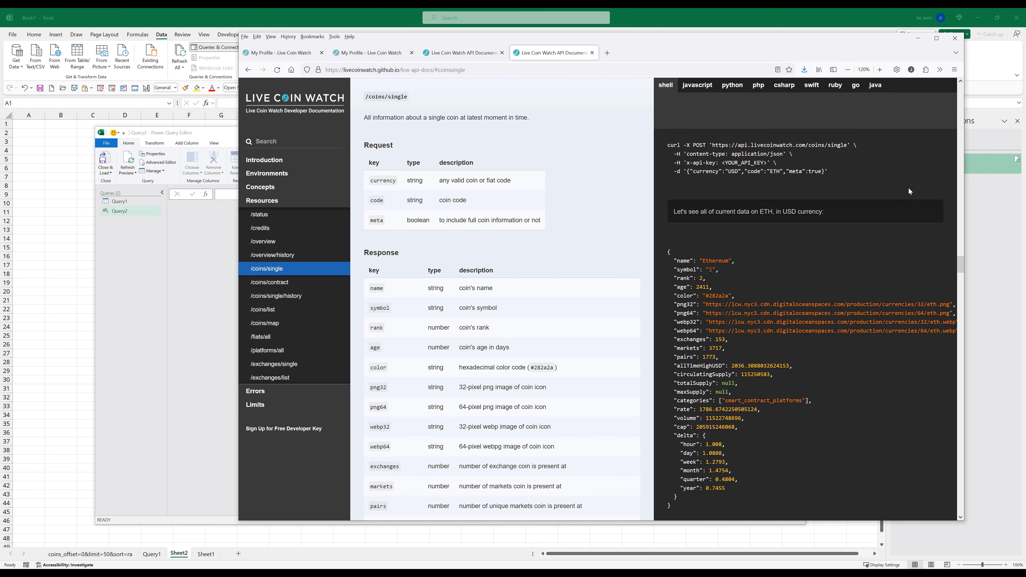
{"action": "left_click_drag", "start_coordinate": [849, 146], "coordinate": [713, 148]}
{"action": "key", "text": "ctrl+c"}
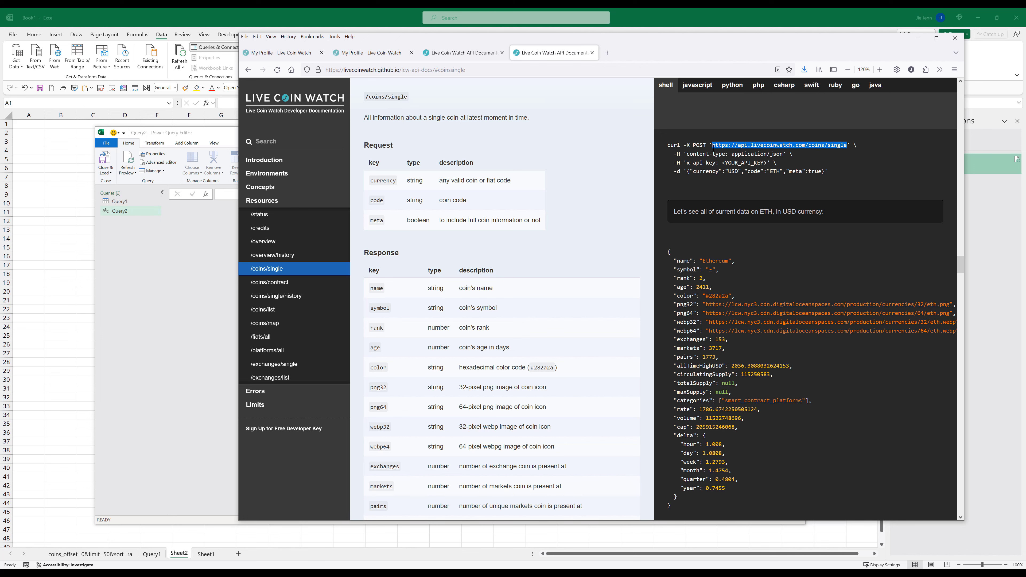
{"action": "left_click", "coordinate": [176, 291]}
{"action": "left_click_drag", "start_coordinate": [296, 227], "coordinate": [403, 226]}
{"action": "key", "text": "ctrl+v"}
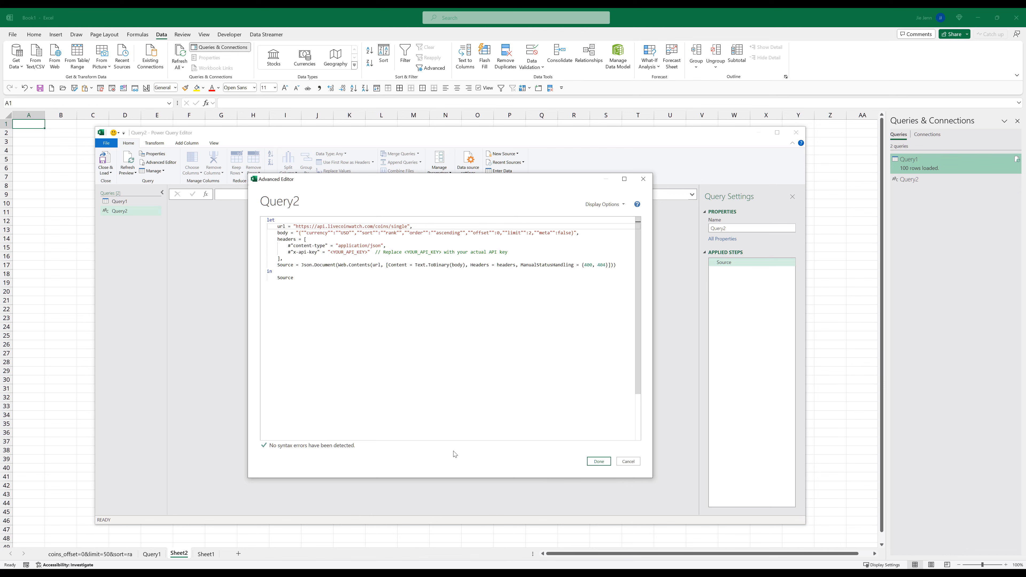
- Check the currency and code parameters in the documentation and replace the query's body text with {"currency":"USD","code":"ETH","meta":true}
{"action": "key", "text": "alt+Tab"}
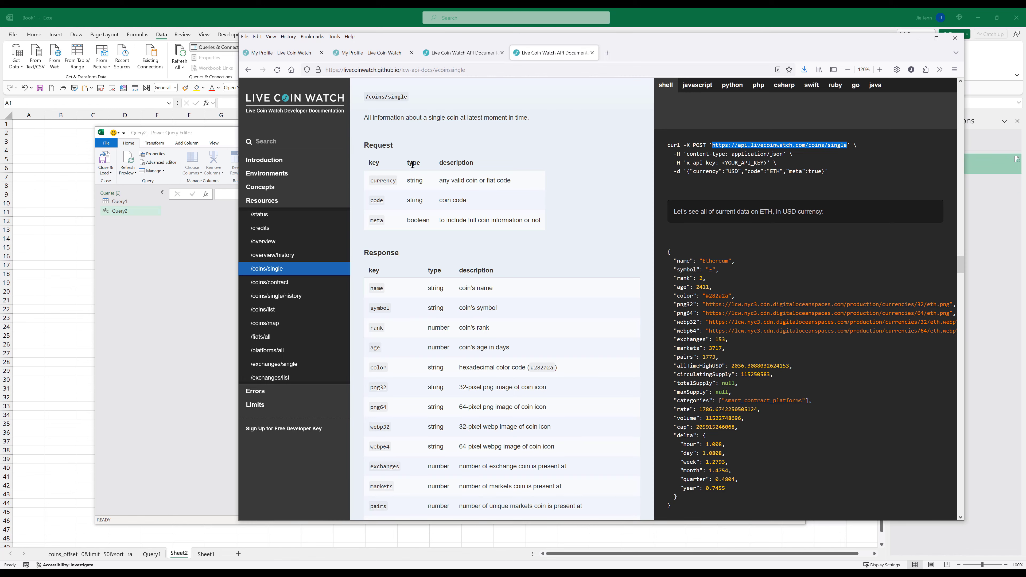
{"action": "left_click", "coordinate": [369, 181]}
{"action": "left_click_drag", "start_coordinate": [368, 181], "coordinate": [545, 201]}
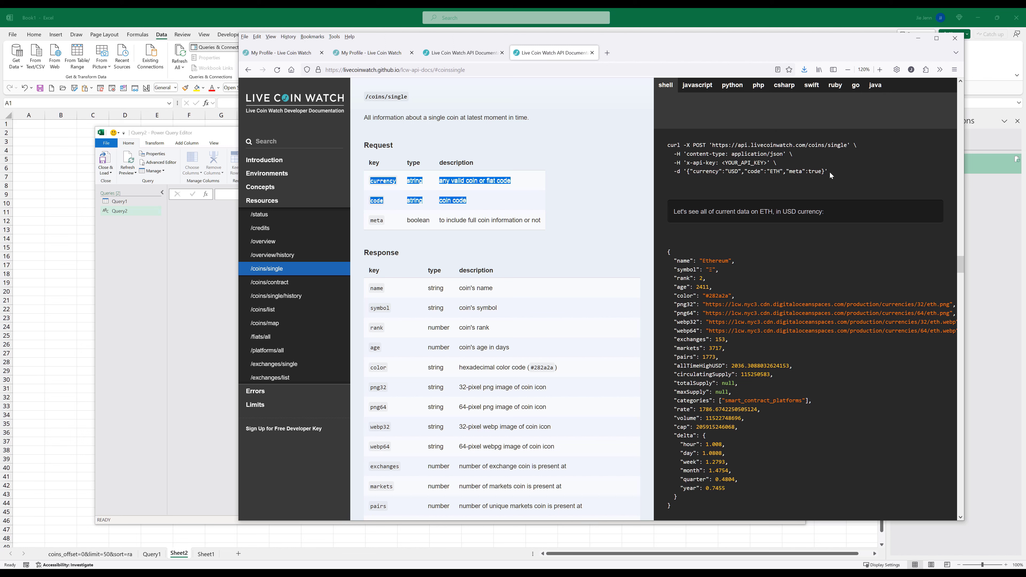
{"action": "left_click_drag", "start_coordinate": [825, 171], "coordinate": [688, 174]}
{"action": "key", "text": "ctrl+c"}
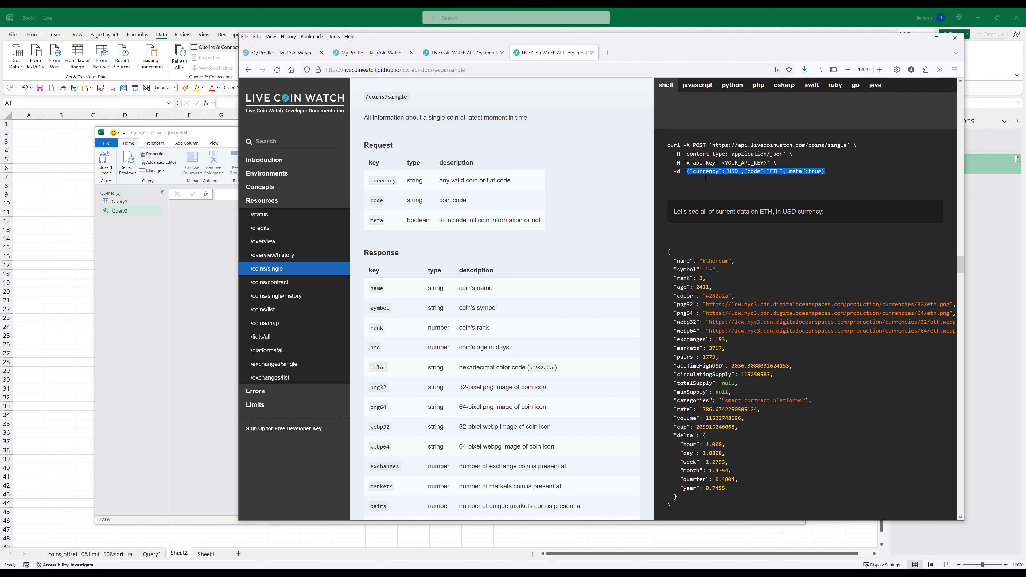
{"action": "left_click", "coordinate": [166, 328]}
{"action": "left_click_drag", "start_coordinate": [298, 234], "coordinate": [574, 231]}
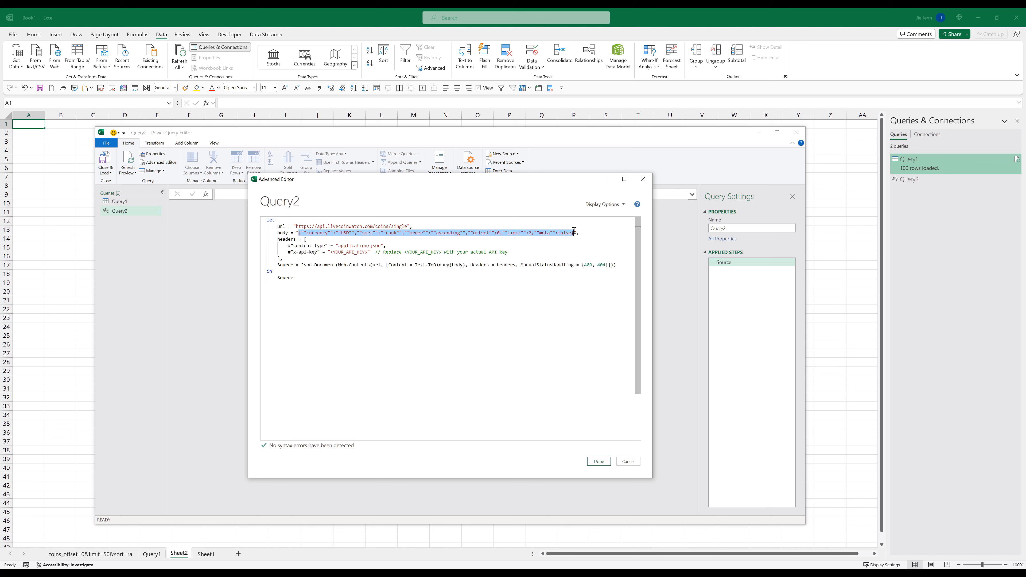
{"action": "key", "text": "ctrl+v"}
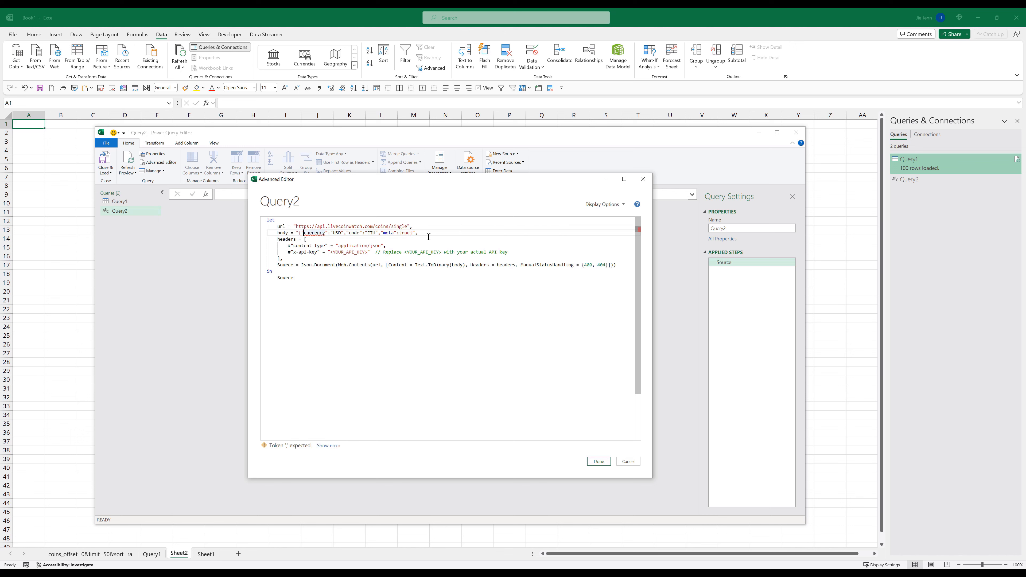
- Escape the body string by doubling every inner quotation mark around currency, USD, code, ETH and meta
{"action": "type", "text": "\""}
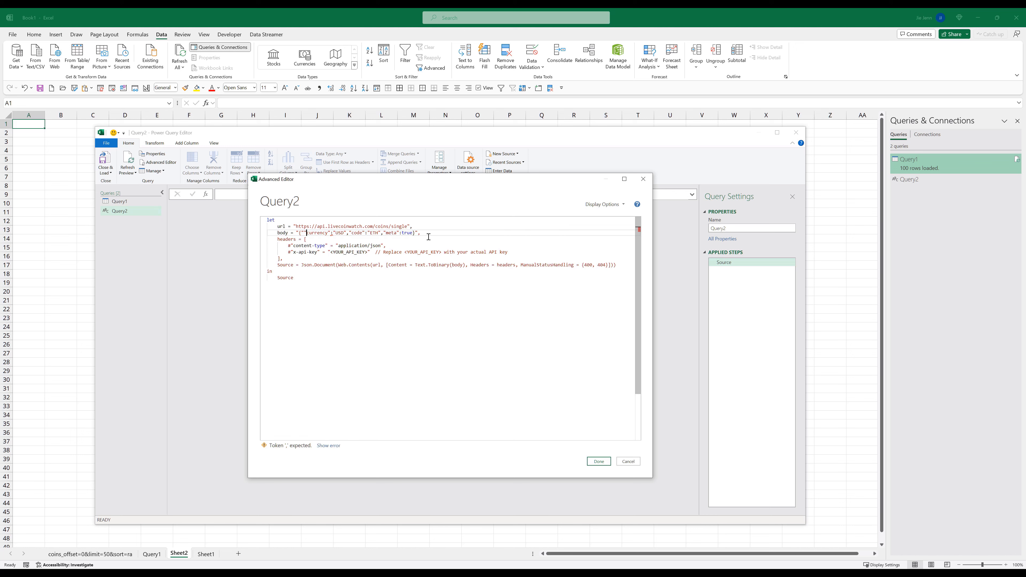
{"action": "type", "text": "\""}
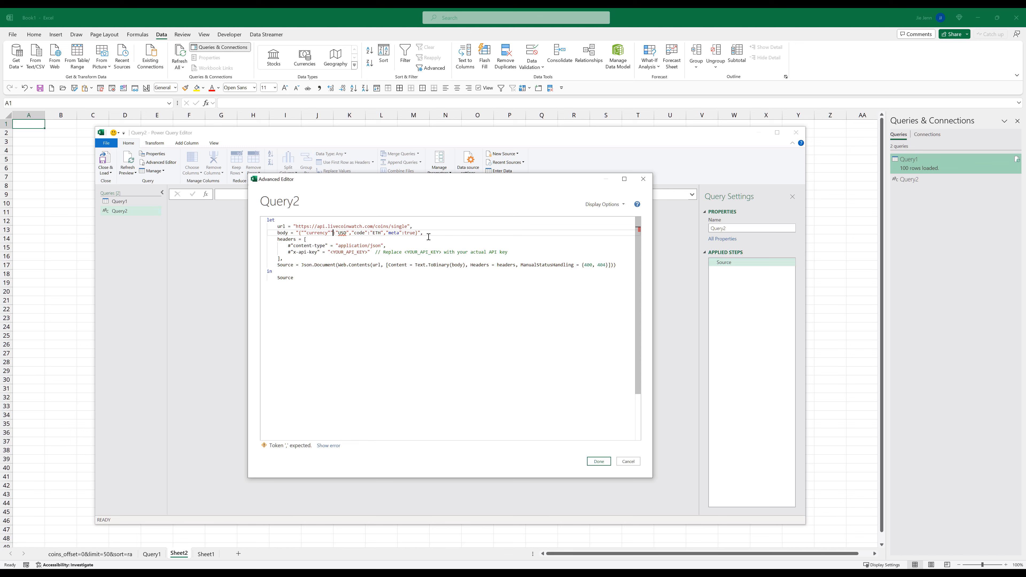
{"action": "key", "text": "Left"}
{"action": "key", "text": "Left"}
{"action": "key", "text": "Left"}
{"action": "key", "text": "Left"}
{"action": "key", "text": "Left"}
{"action": "key", "text": "Left"}
{"action": "key", "text": "Left"}
{"action": "key", "text": "Left"}
{"action": "key", "text": "Left"}
{"action": "key", "text": "Left"}
{"action": "key", "text": "Left"}
{"action": "type", "text": "\""}
{"action": "key", "text": "ctrl+Right"}
{"action": "key", "text": "ctrl+Right"}
{"action": "type", "text": "\""}
{"action": "key", "text": "ctrl+Right"}
{"action": "type", "text": "\""}
{"action": "key", "text": "ctrl+Right"}
{"action": "type", "text": "\""}
{"action": "key", "text": "ctrl+Right"}
{"action": "type", "text": "\""}
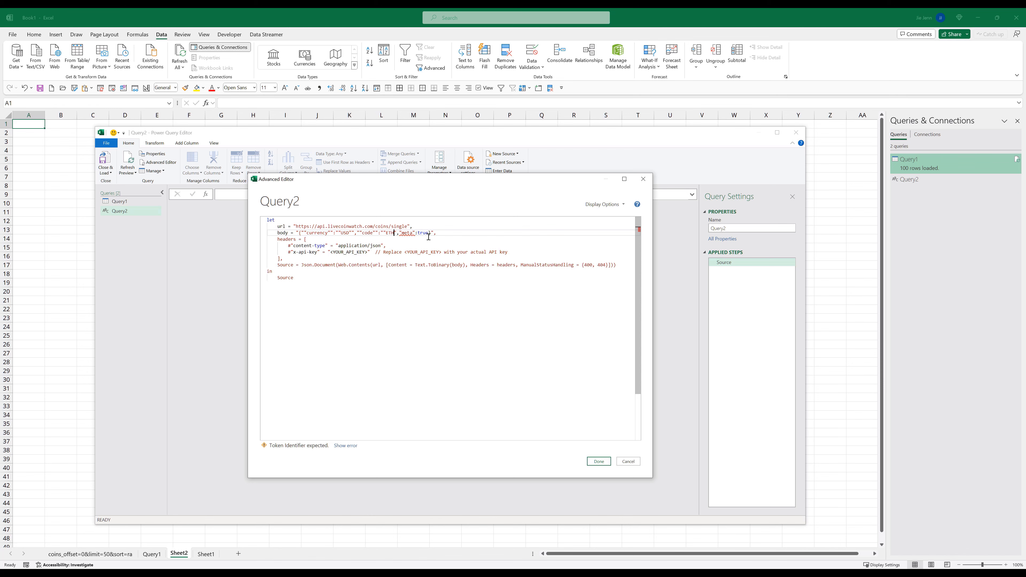
{"action": "type", "text": "\""}
{"action": "key", "text": "ctrl+Right"}
{"action": "type", "text": "\""}
{"action": "key", "text": "ctrl+Right"}
{"action": "type", "text": "\""}
{"action": "left_click", "coordinate": [400, 246]}
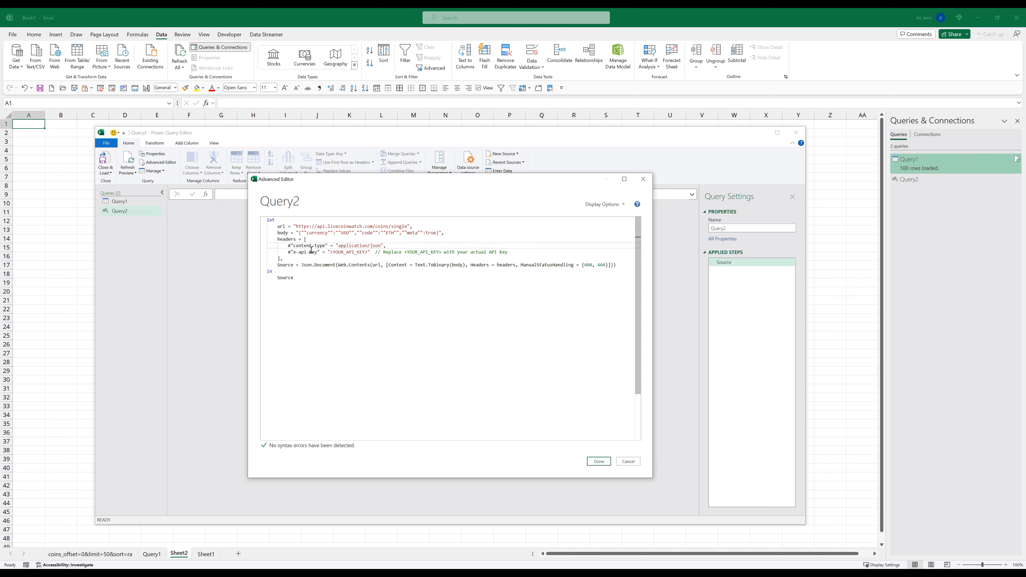
- Copy the API key from the Live Coin Watch profile, paste it over the <YOUR_API_KEY> value in the headers, and apply the query code
{"action": "left_click", "coordinate": [530, 575]}
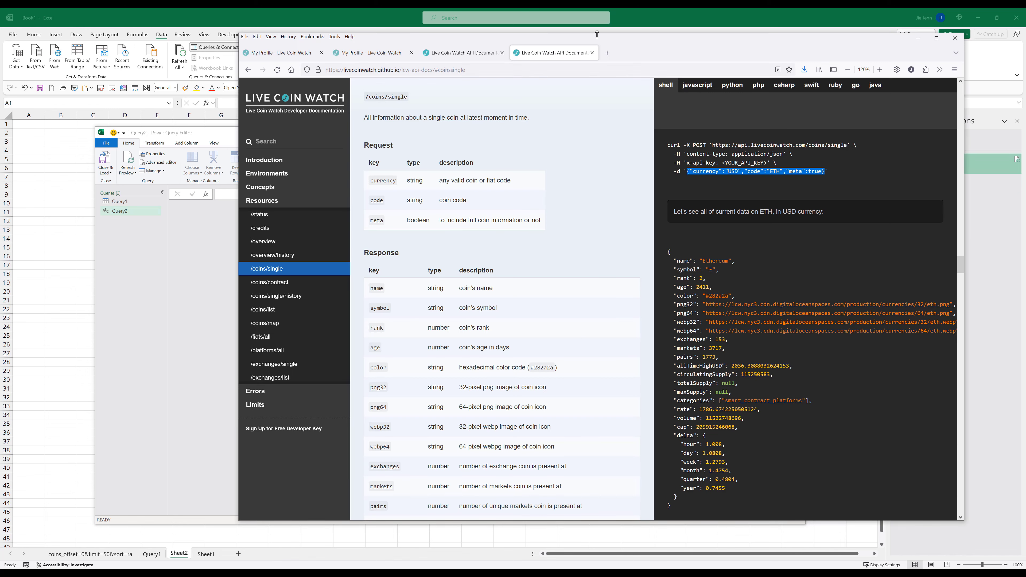
{"action": "left_click", "coordinate": [472, 54]}
{"action": "left_click", "coordinate": [400, 53]}
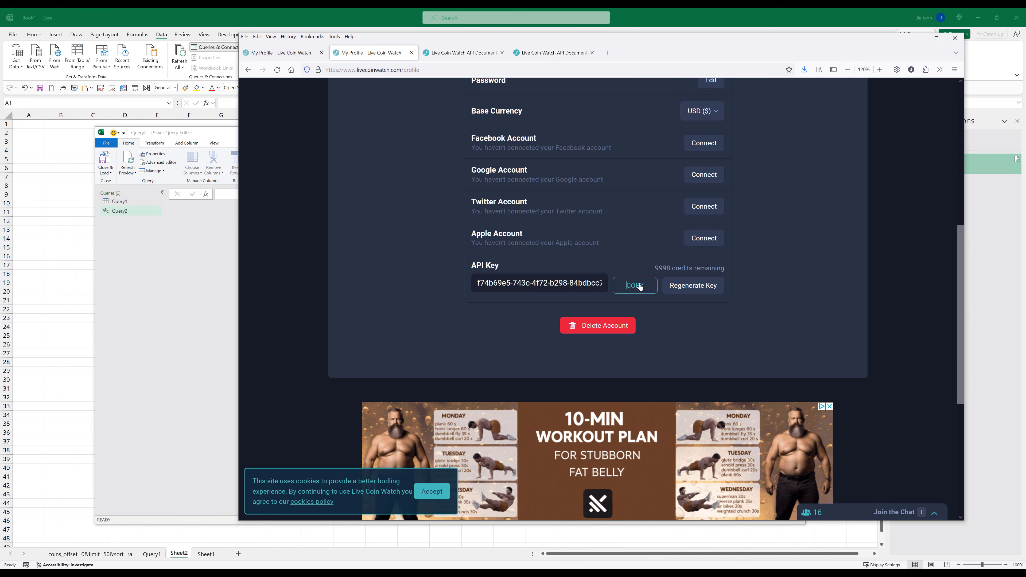
{"action": "left_click", "coordinate": [624, 285]}
{"action": "key", "text": "alt+Tab"}
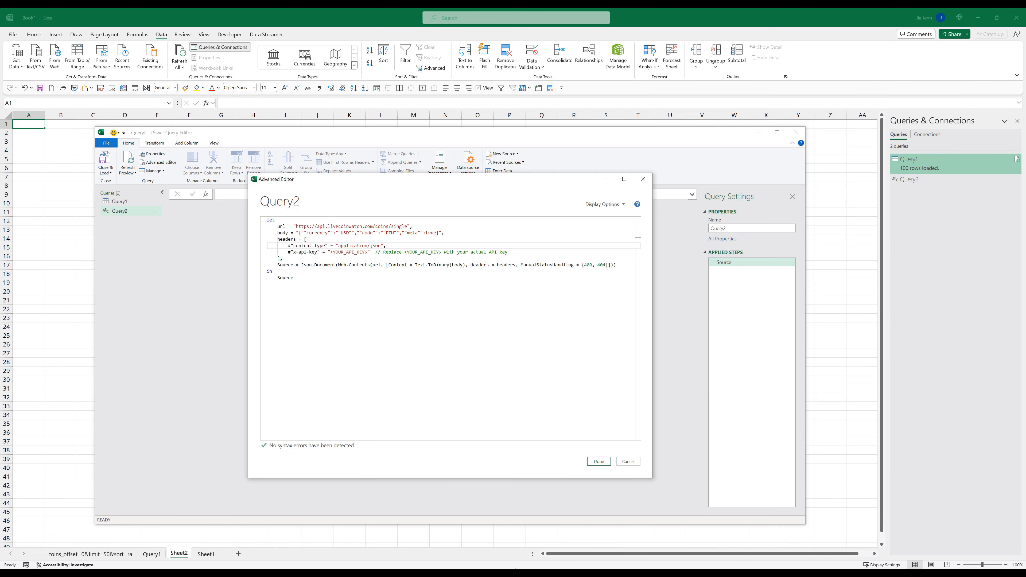
{"action": "left_click", "coordinate": [368, 252]}
{"action": "left_click_drag", "start_coordinate": [367, 251], "coordinate": [330, 252]}
{"action": "key", "text": "ctrl+v"}
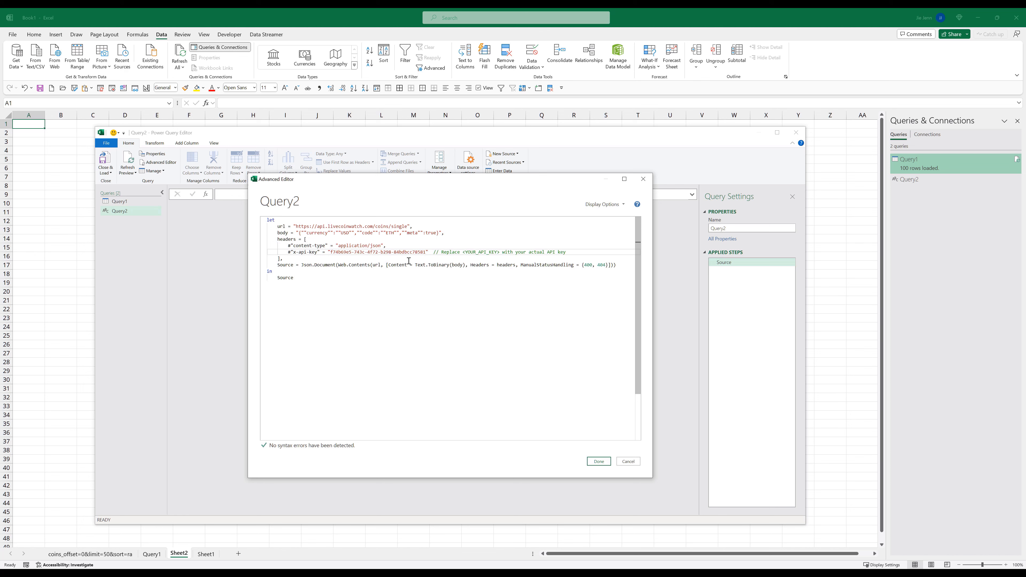
{"action": "left_click", "coordinate": [485, 306]}
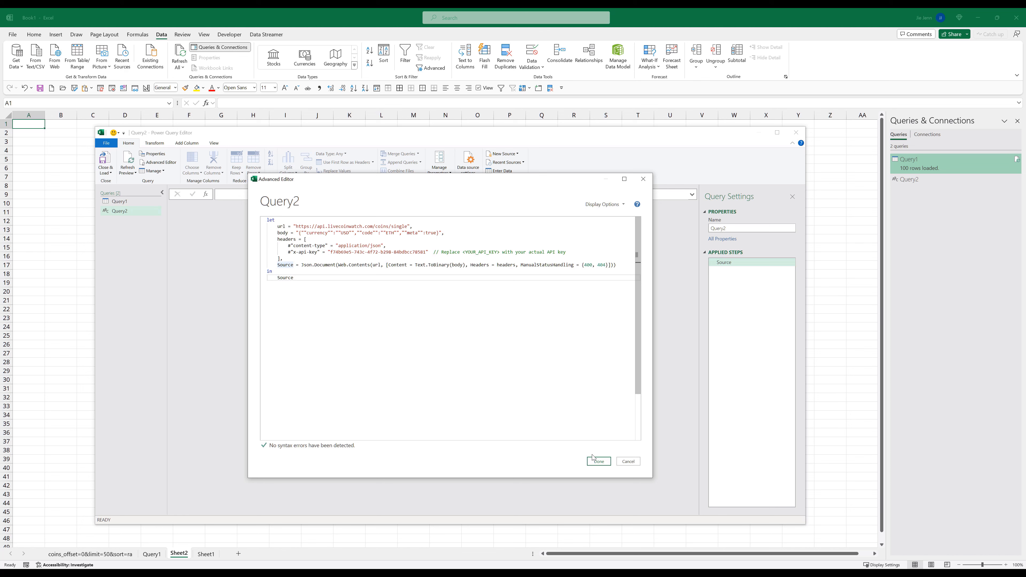
{"action": "left_click", "coordinate": [596, 462]}
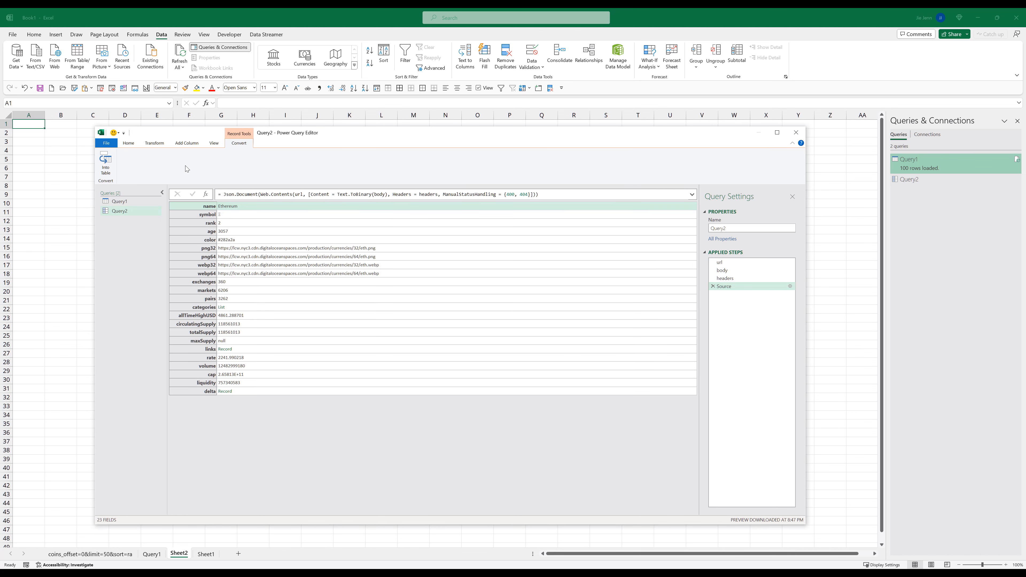
- Convert the returned Ethereum record into a table and transpose it
{"action": "left_click", "coordinate": [105, 164]}
{"action": "left_click", "coordinate": [160, 146]}
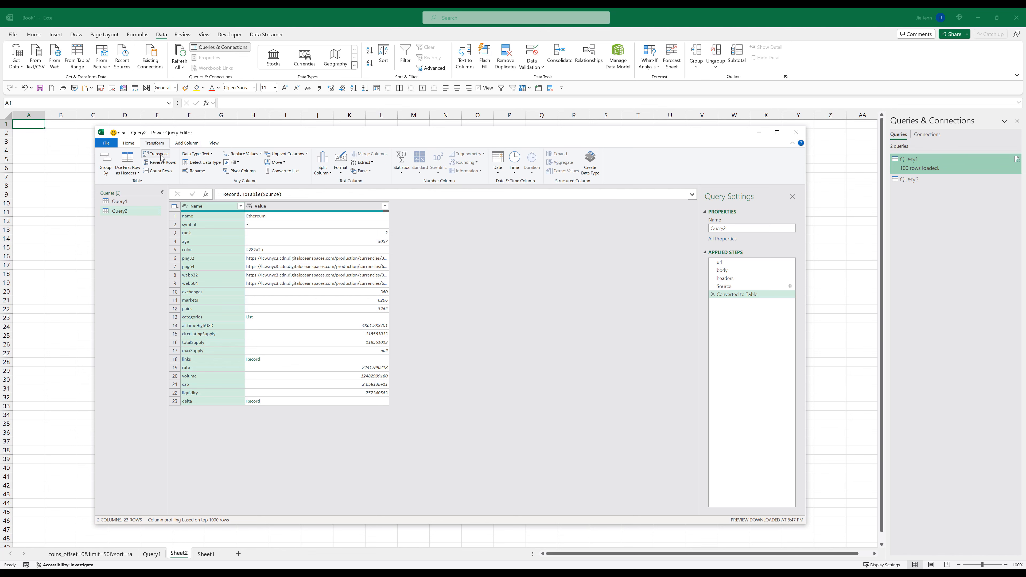
{"action": "left_click", "coordinate": [160, 155]}
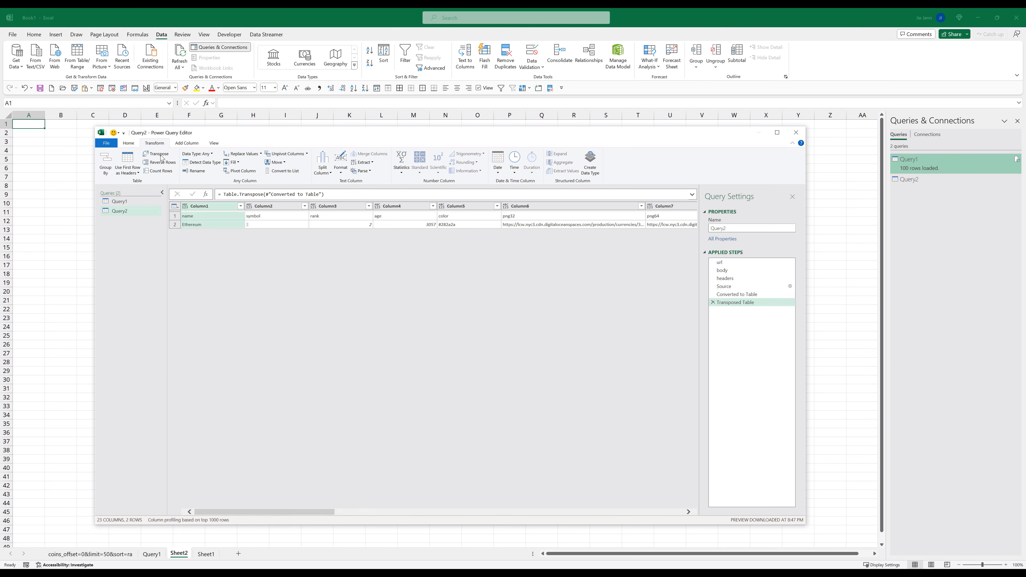
- Use the first row as headers and load Query2's result into a new worksheet
{"action": "left_click", "coordinate": [133, 171]}
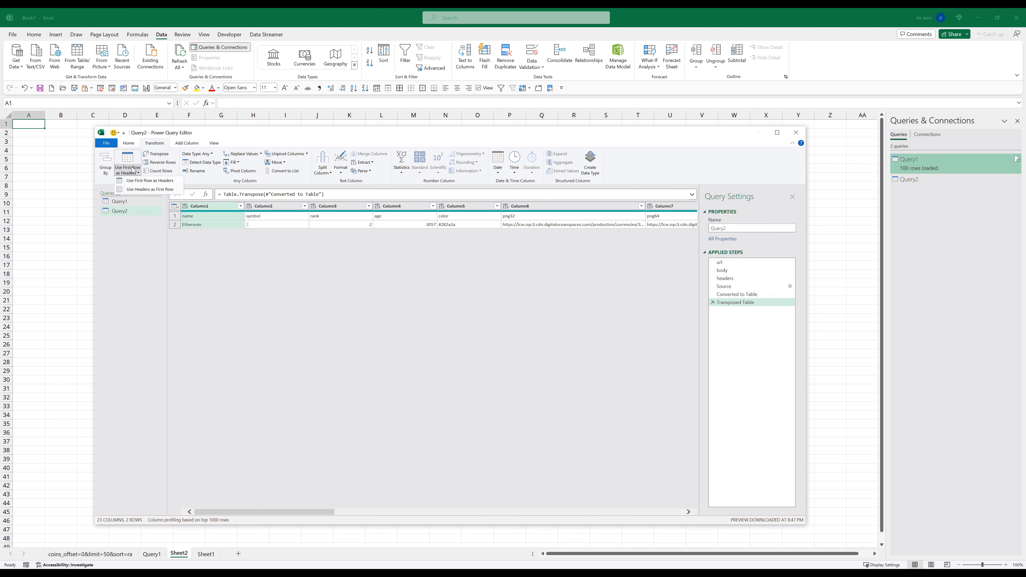
{"action": "left_click", "coordinate": [139, 180]}
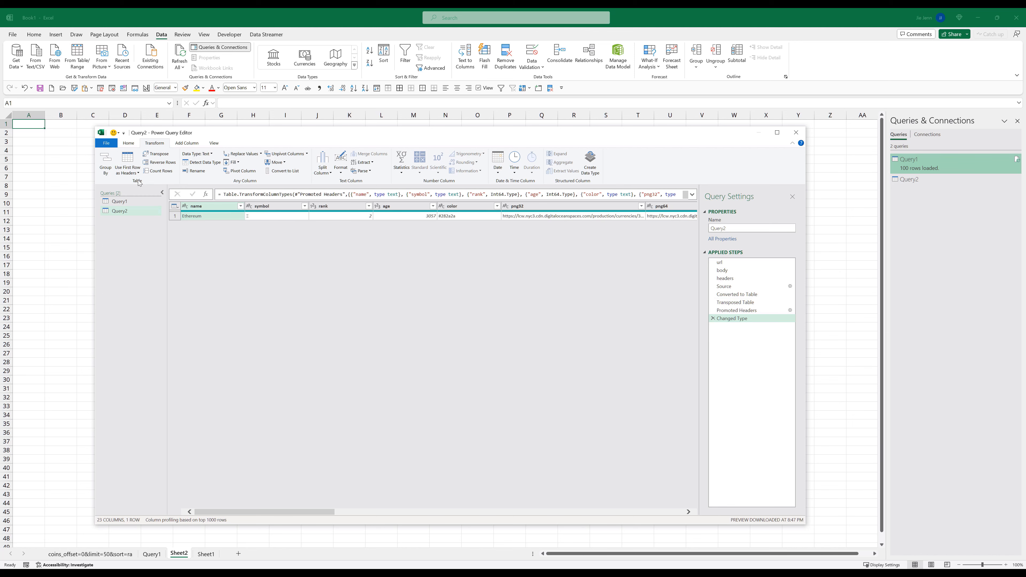
{"action": "left_click", "coordinate": [131, 143]}
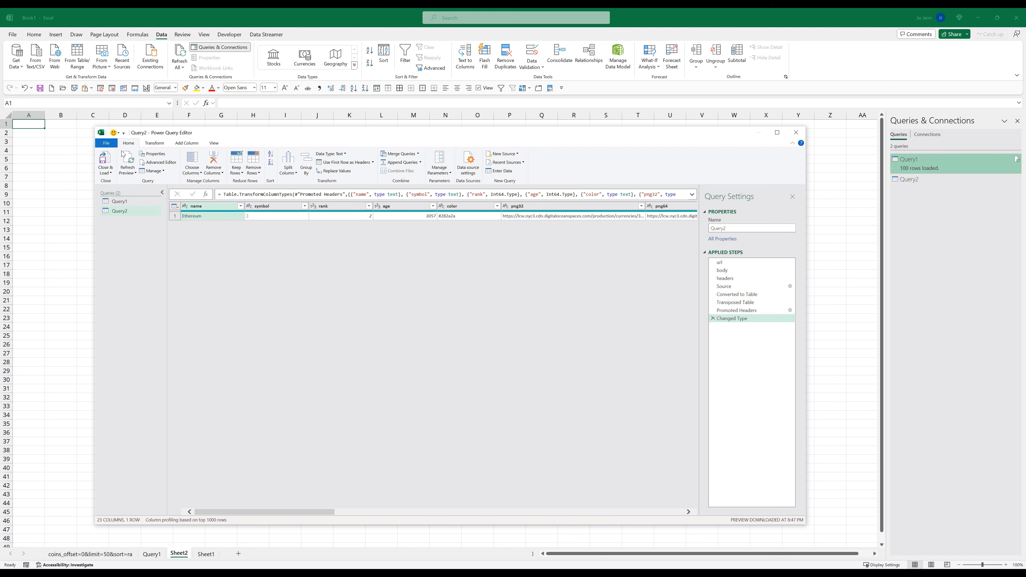
{"action": "left_click", "coordinate": [107, 163]}
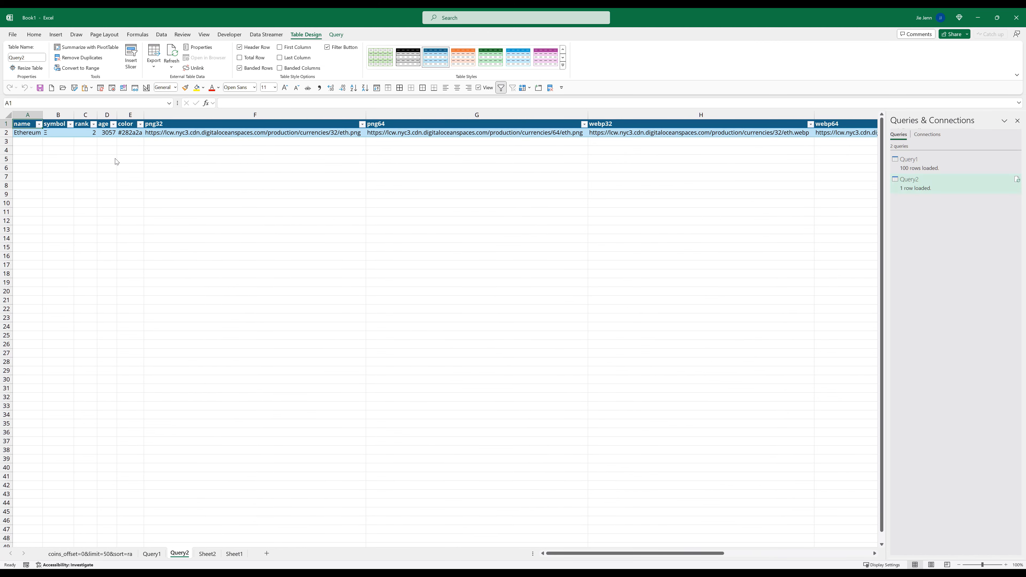
{"action": "left_click", "coordinate": [119, 160]}
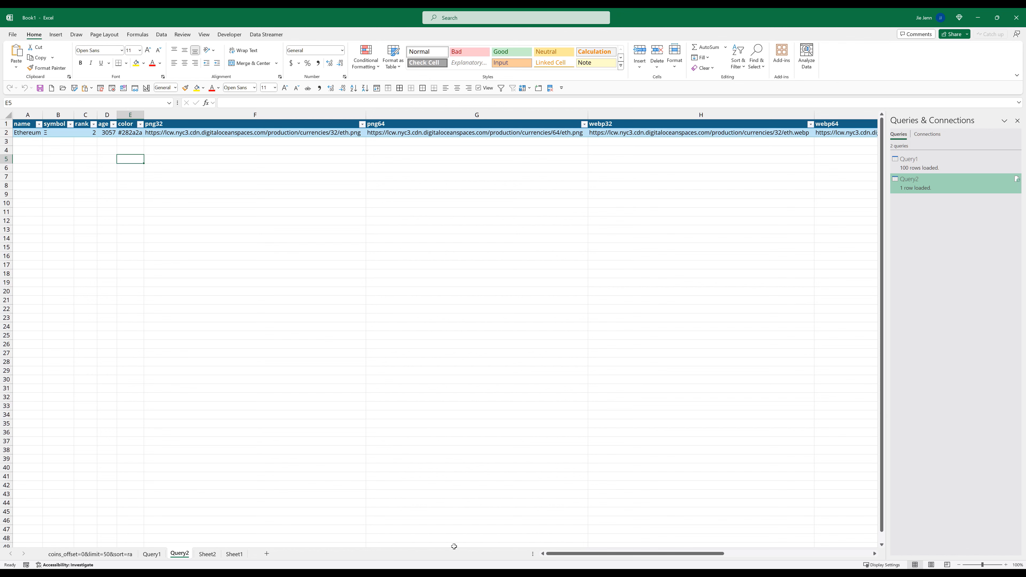
- Switch to the browser and open the /overview/history section of the API documentation
{"action": "key", "text": "alt+Tab"}
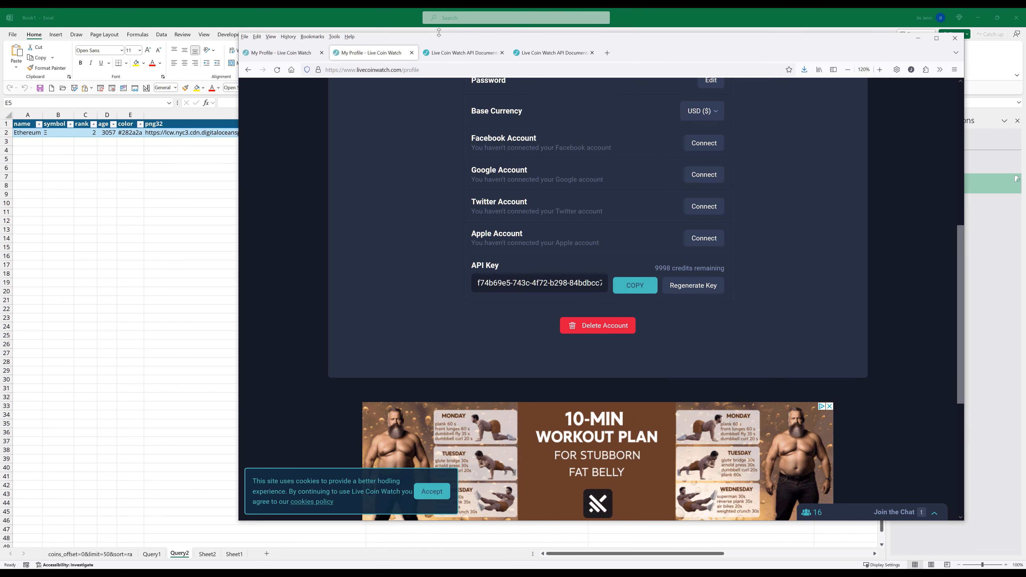
{"action": "left_click", "coordinate": [539, 53]}
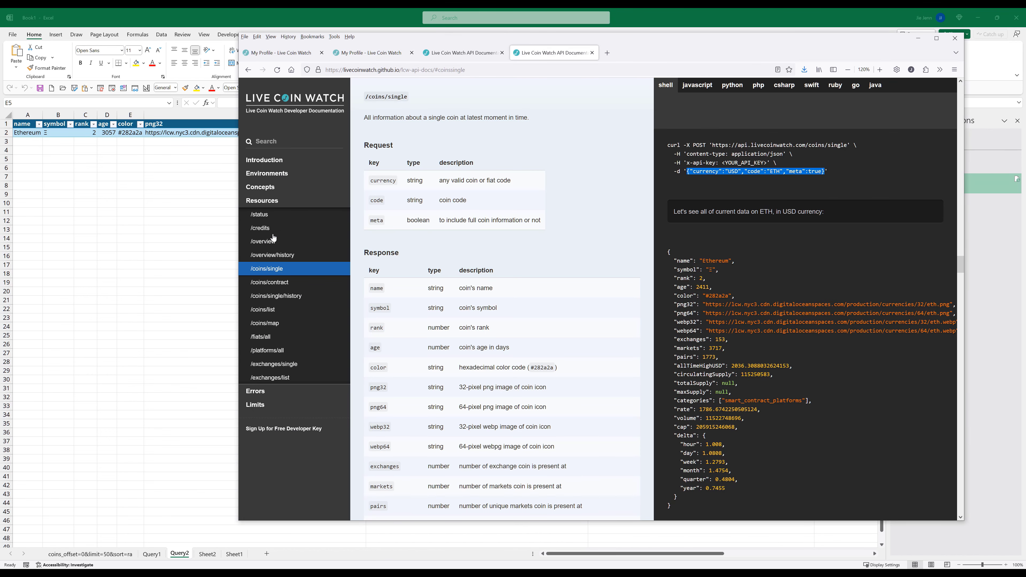
{"action": "left_click", "coordinate": [278, 258]}
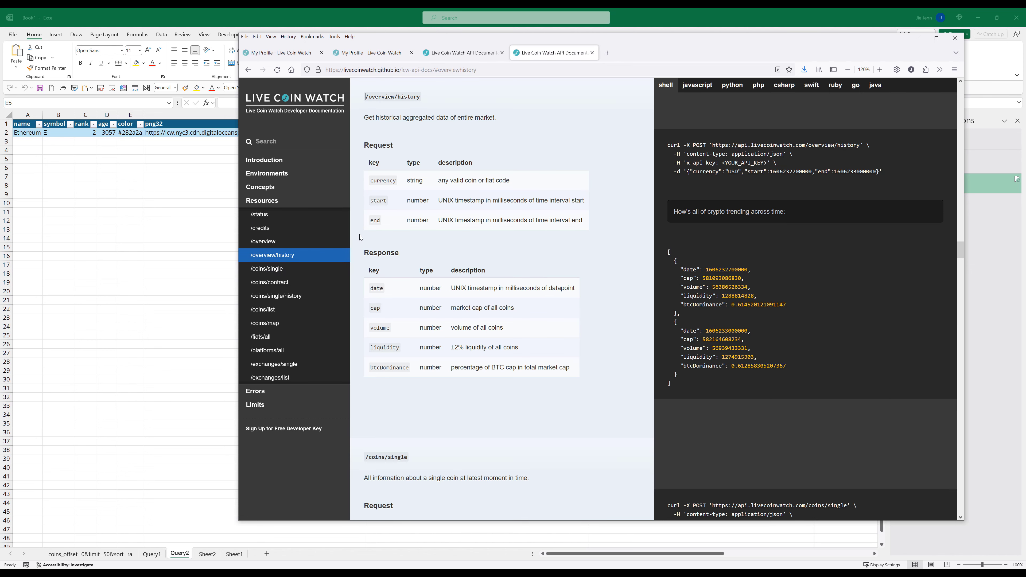